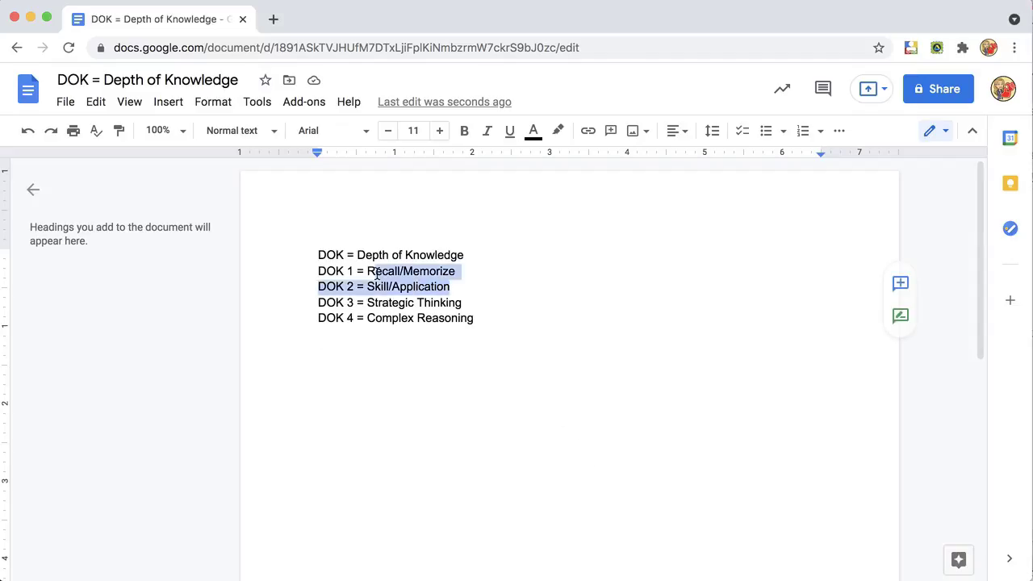
- Select part of the 'DOK = Depth of Knowledge' first line
{"action": "left_click", "coordinate": [342, 254]}
{"action": "left_click_drag", "start_coordinate": [320, 254], "coordinate": [480, 255]}
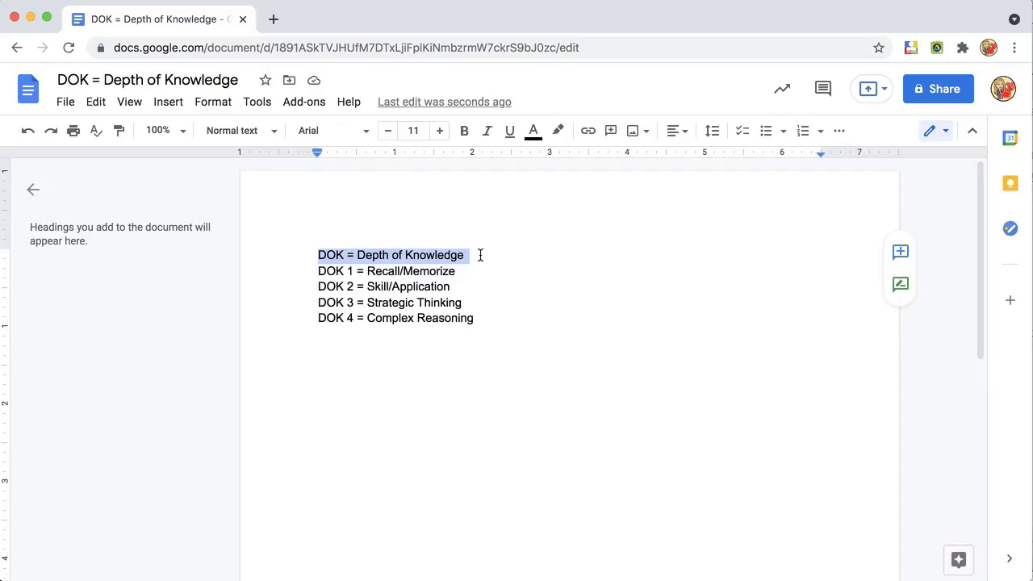
{"action": "left_click", "coordinate": [451, 255]}
{"action": "left_click_drag", "start_coordinate": [342, 255], "coordinate": [409, 257]}
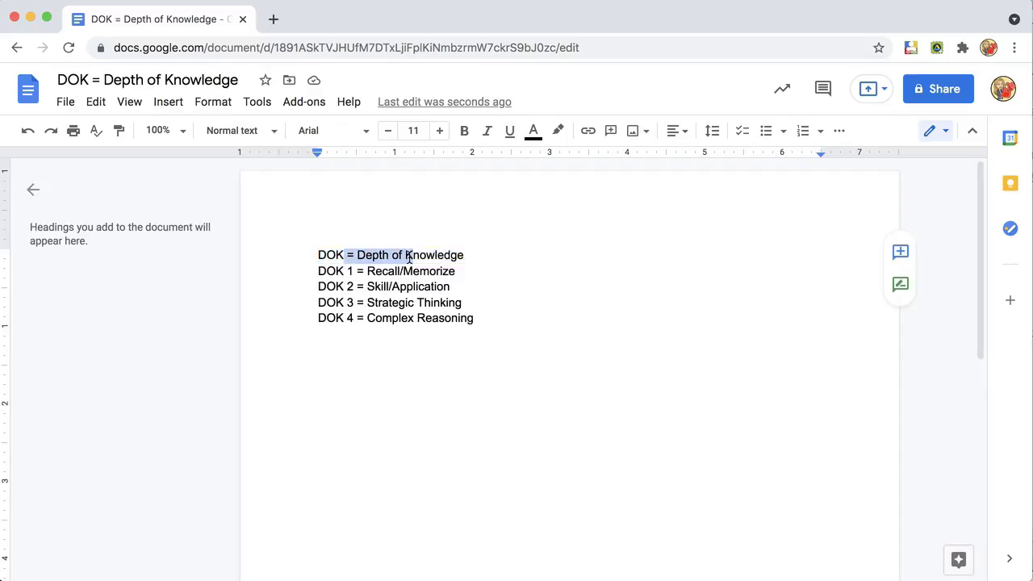
- Below 'DOK 4 = Complex Reasoning', paste the quote and begin a 'Use more DOK 2!' line
{"action": "left_click", "coordinate": [490, 316]}
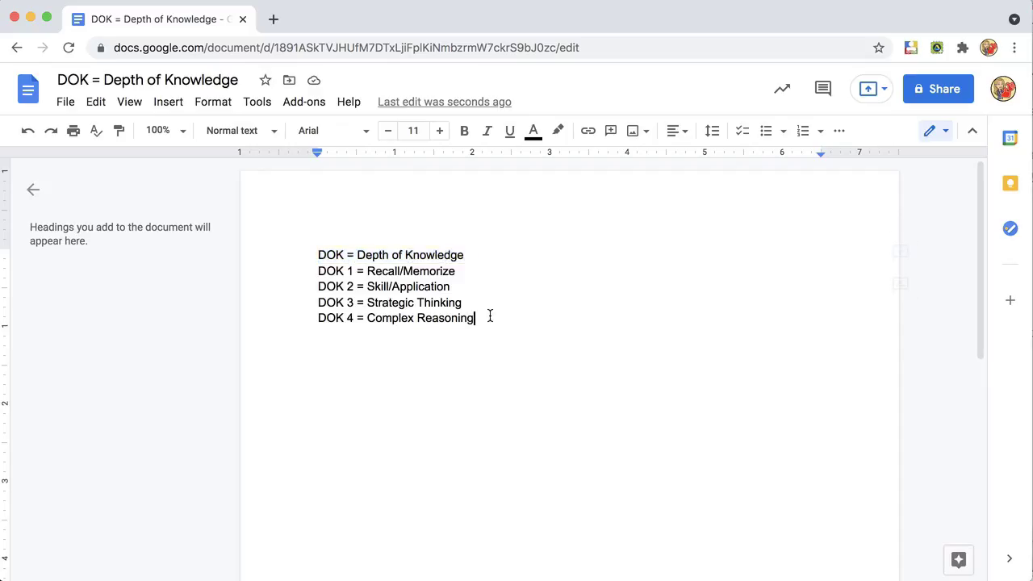
{"action": "key", "text": "Return"}
{"action": "type", "text": "\"Live in DOK 2 and DOK 3. Visit DOK 1 and DOK 4\" - Shelley Burgess"}
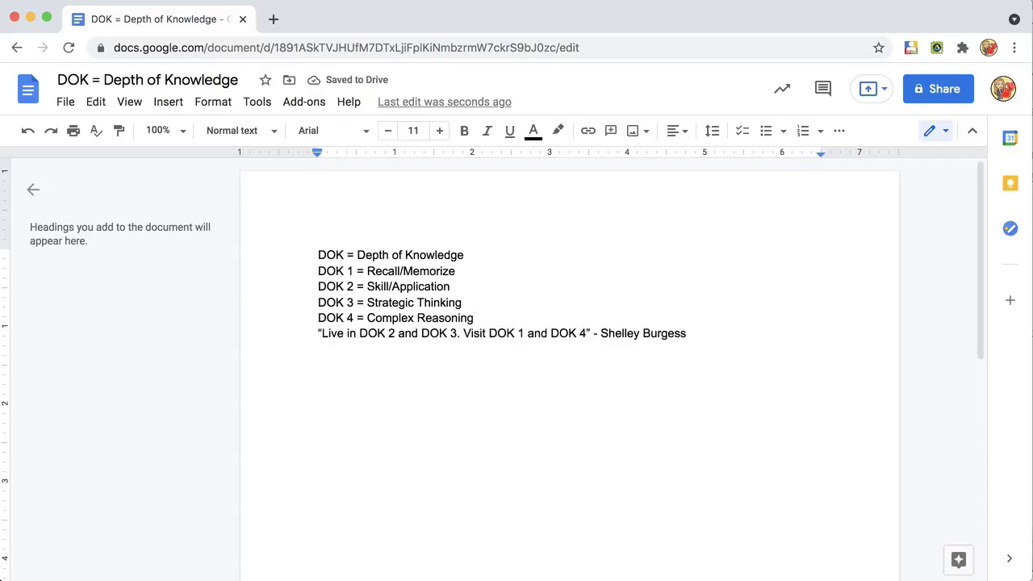
{"action": "key", "text": "Return"}
{"action": "type", "text": "Use more DOK 2!"}
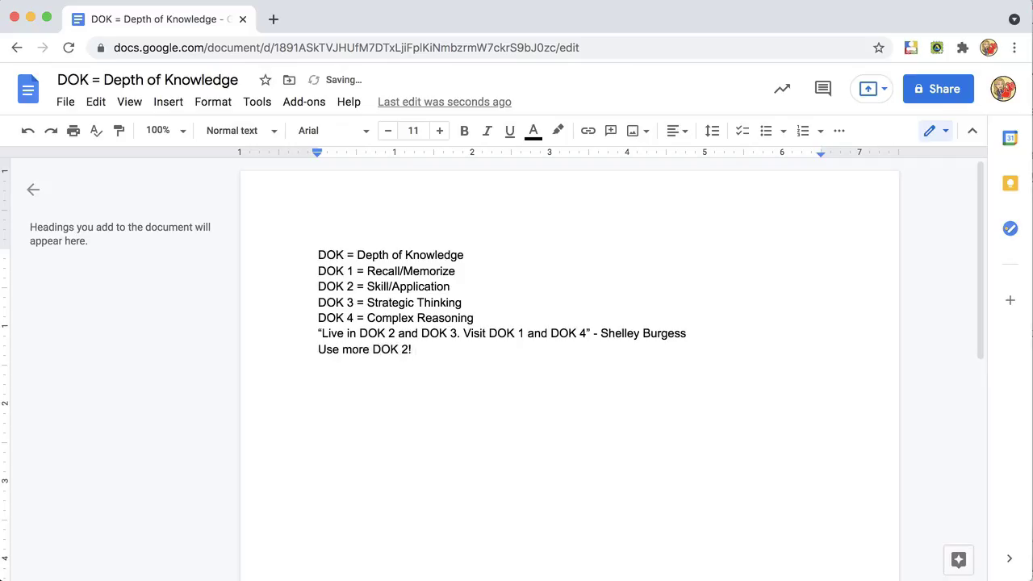
{"action": "left_click", "coordinate": [304, 101]}
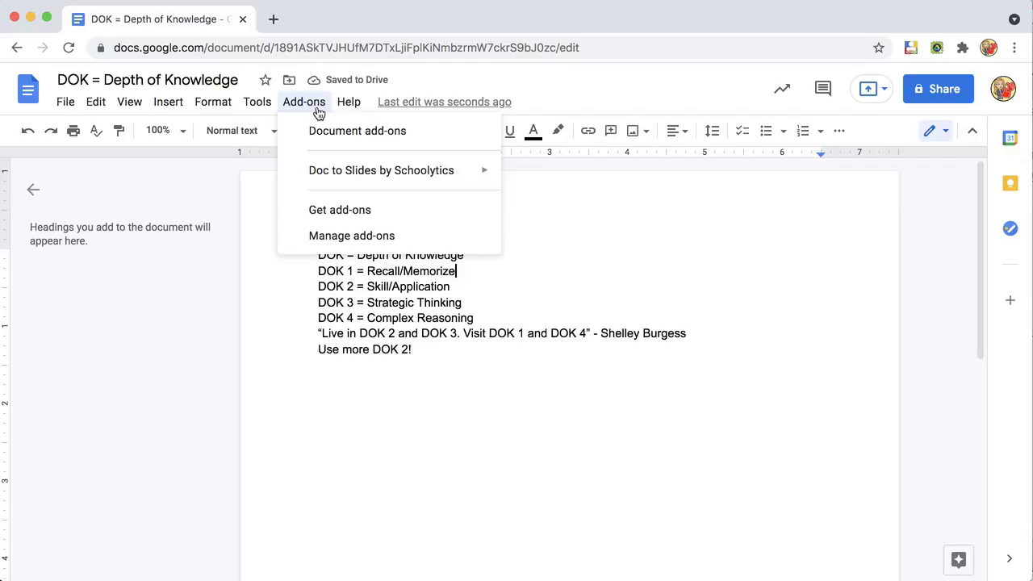
{"action": "mouse_move", "coordinate": [339, 183]}
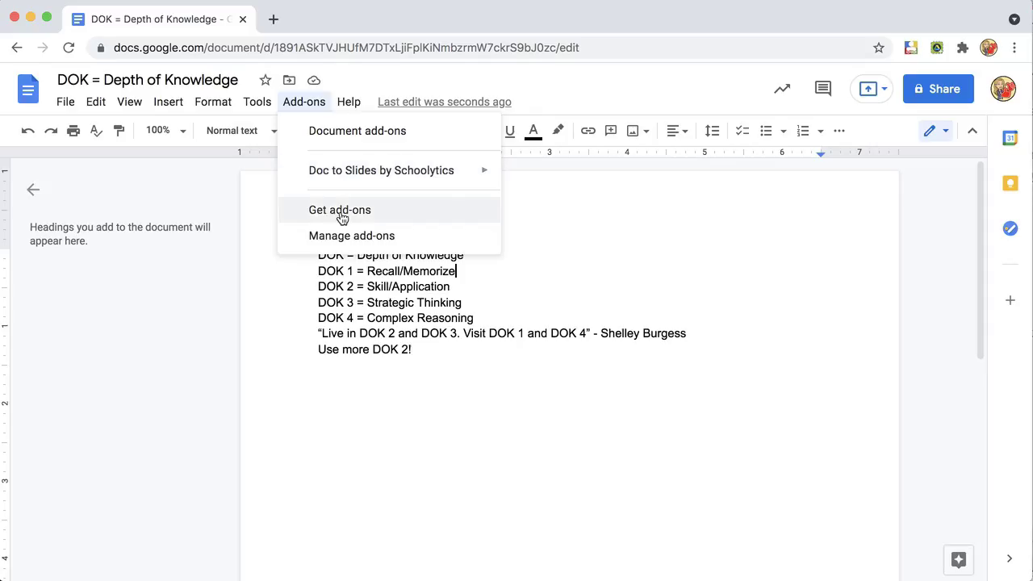
{"action": "left_click", "coordinate": [341, 212]}
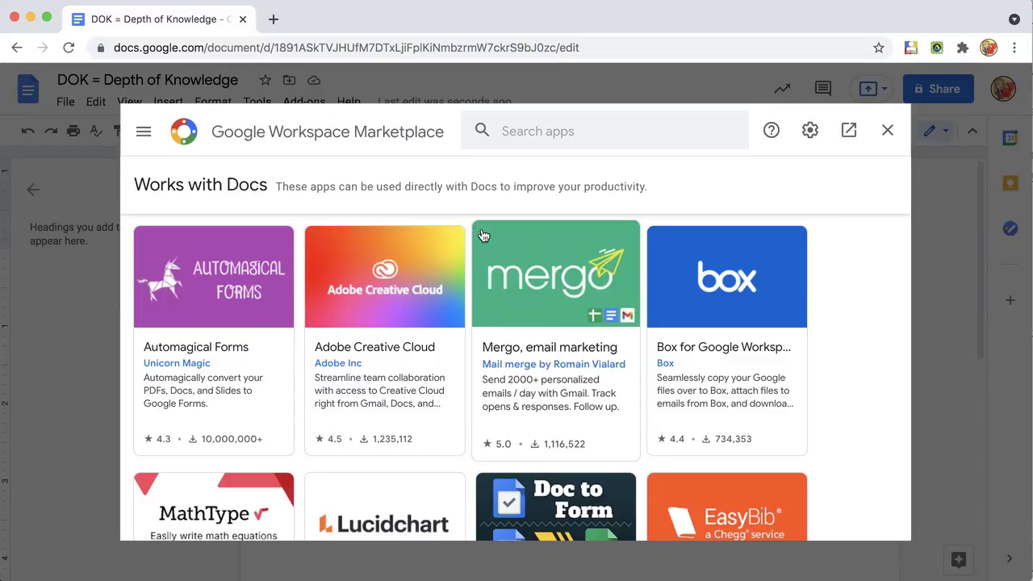
{"action": "left_click", "coordinate": [526, 131]}
{"action": "type", "text": "schoolytics"}
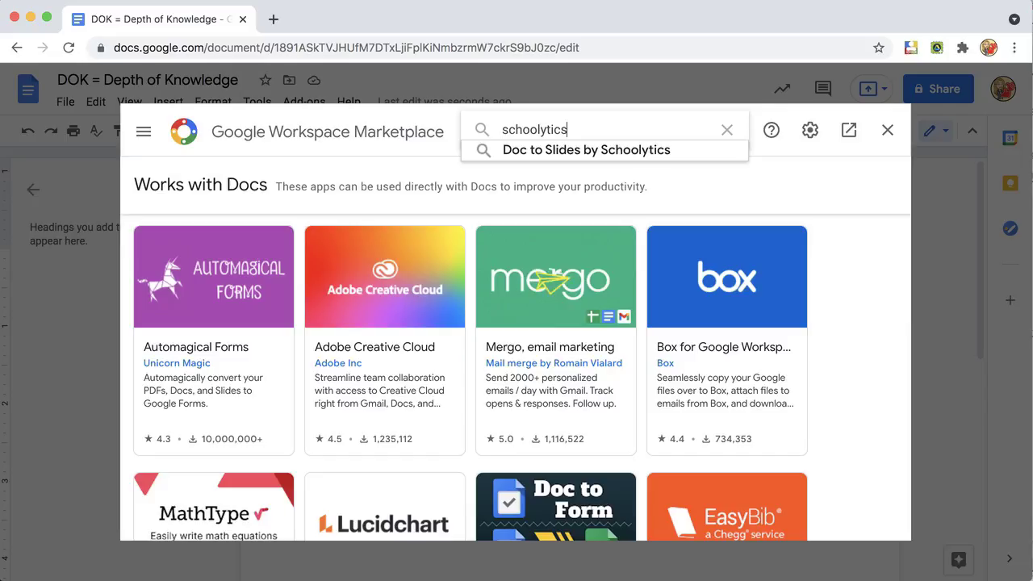
{"action": "key", "text": "Return"}
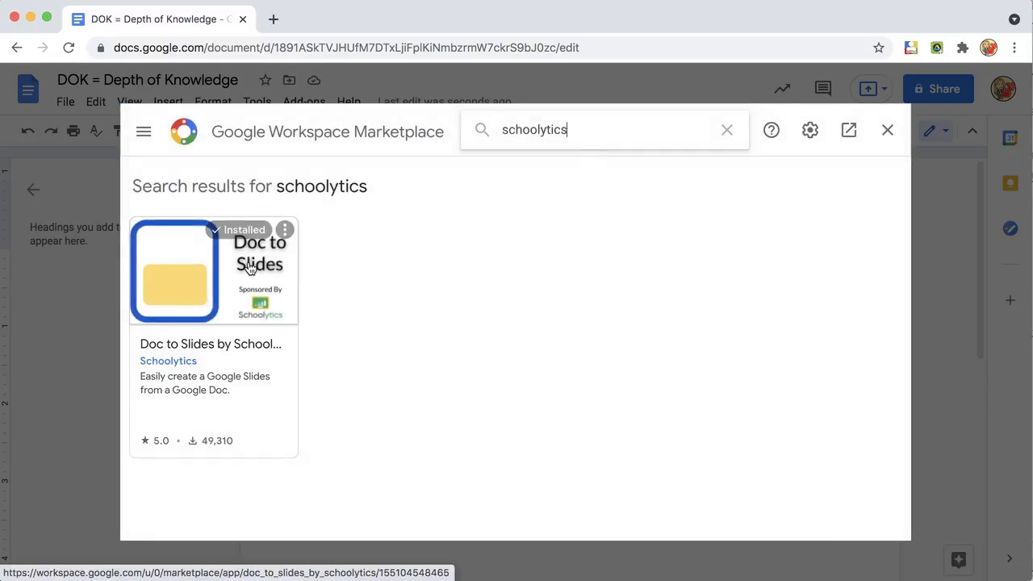
{"action": "left_click", "coordinate": [251, 269]}
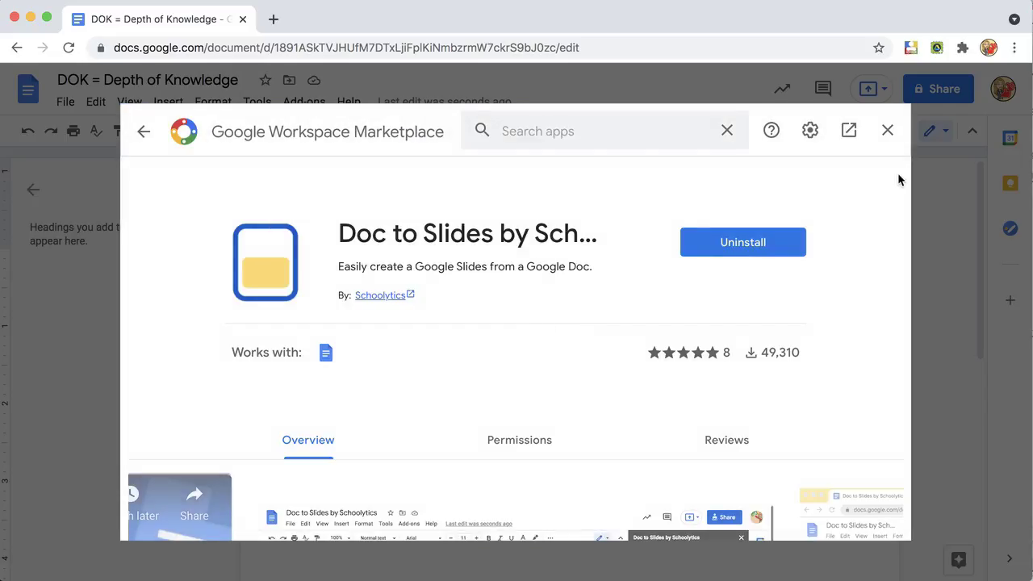
{"action": "left_click", "coordinate": [888, 131]}
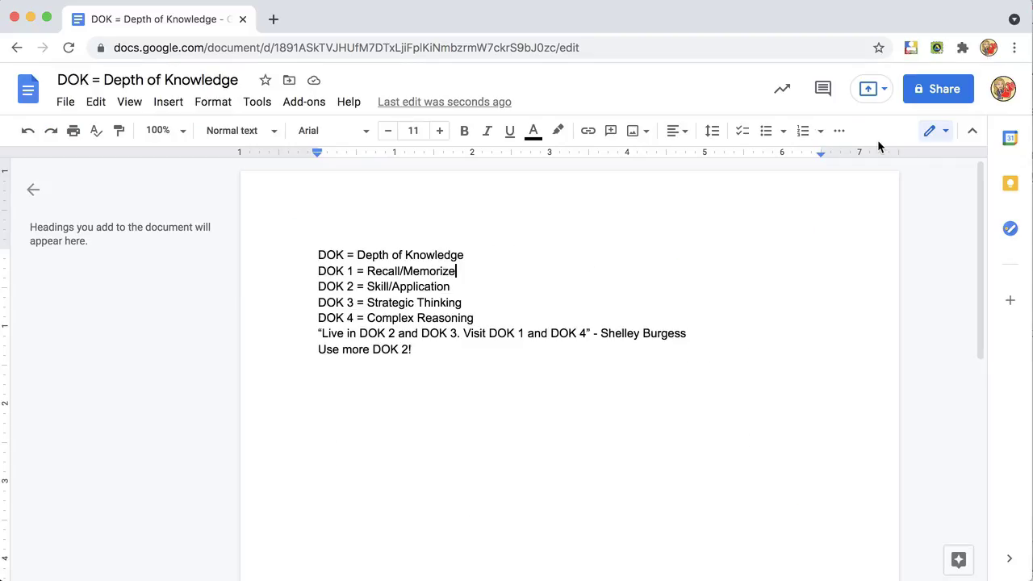
- Generate 'Slides for DOK = Depth of Knowledge' with Doc to Slides by Schoolytics and open it
{"action": "left_click", "coordinate": [312, 104]}
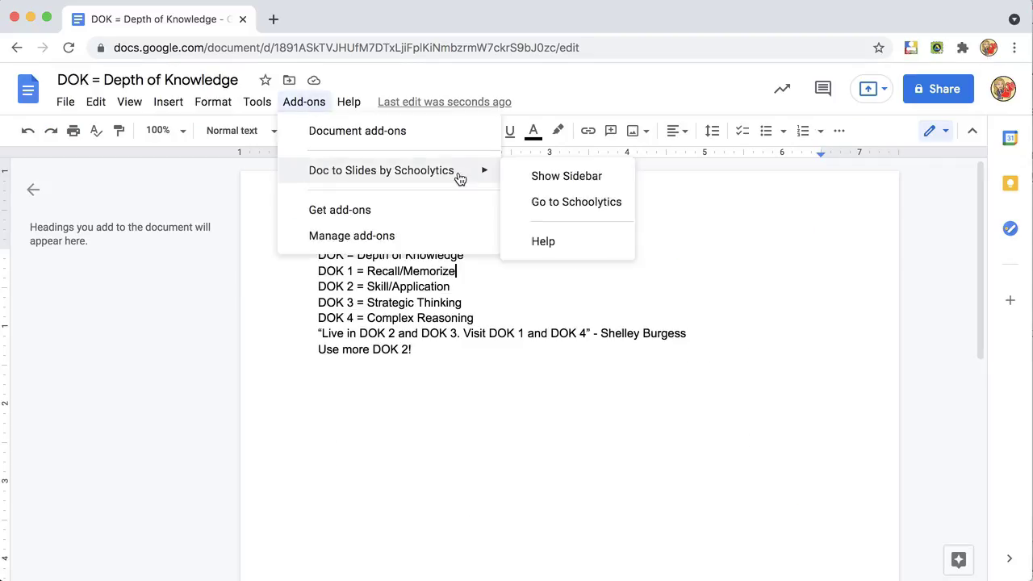
{"action": "left_click", "coordinate": [568, 179]}
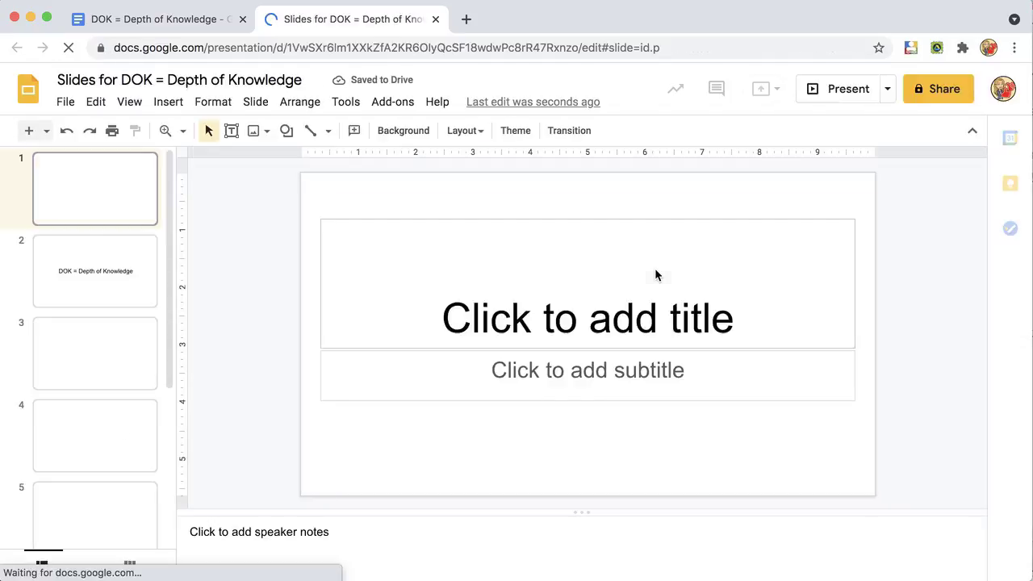
{"action": "left_click", "coordinate": [201, 25]}
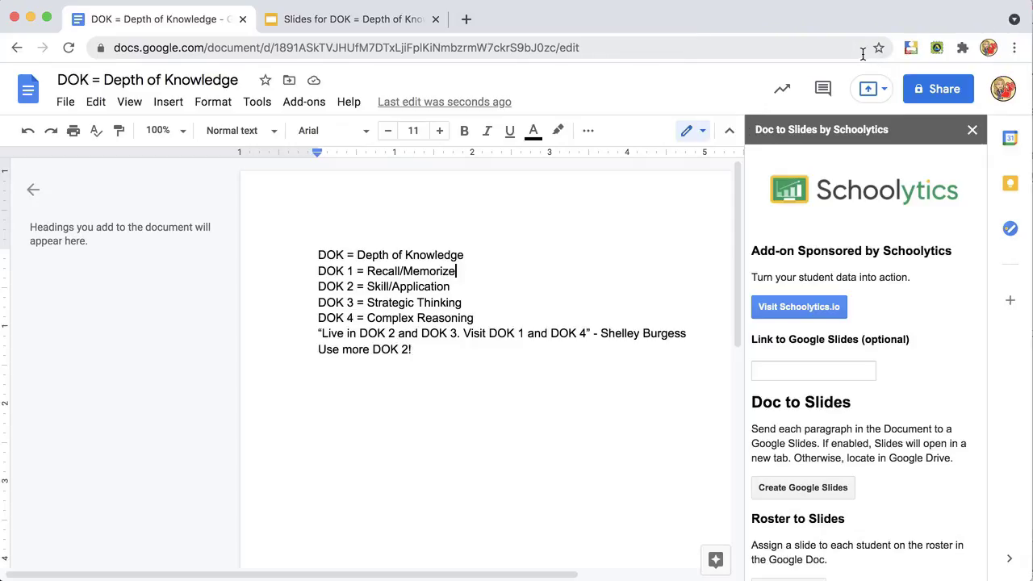
{"action": "left_click", "coordinate": [367, 26]}
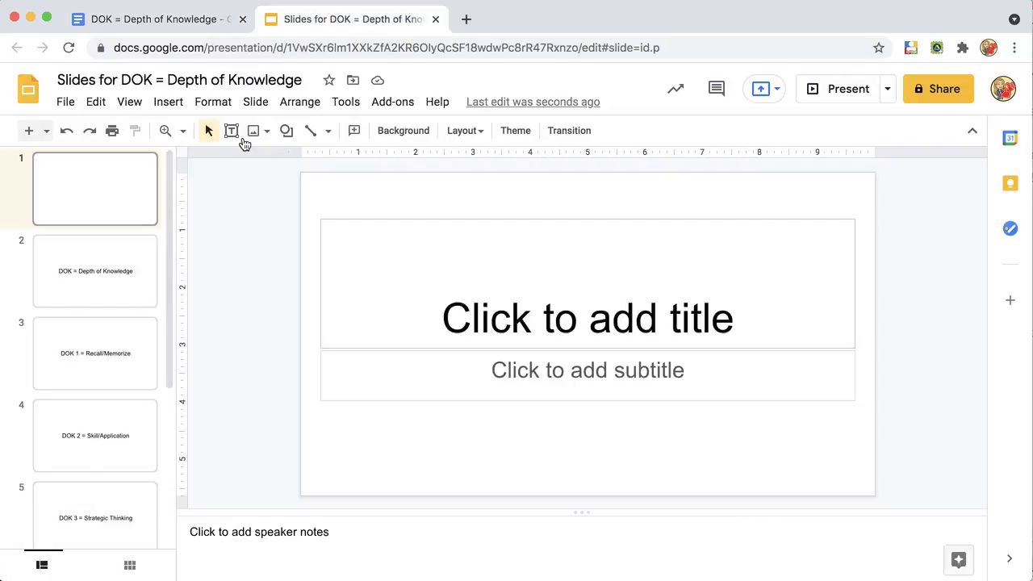
- Review the new slides from slide 2 through 'Use more DOK 2!', then return to slide 5
{"action": "left_click", "coordinate": [64, 287]}
{"action": "left_click", "coordinate": [80, 367]}
{"action": "left_click", "coordinate": [87, 441]}
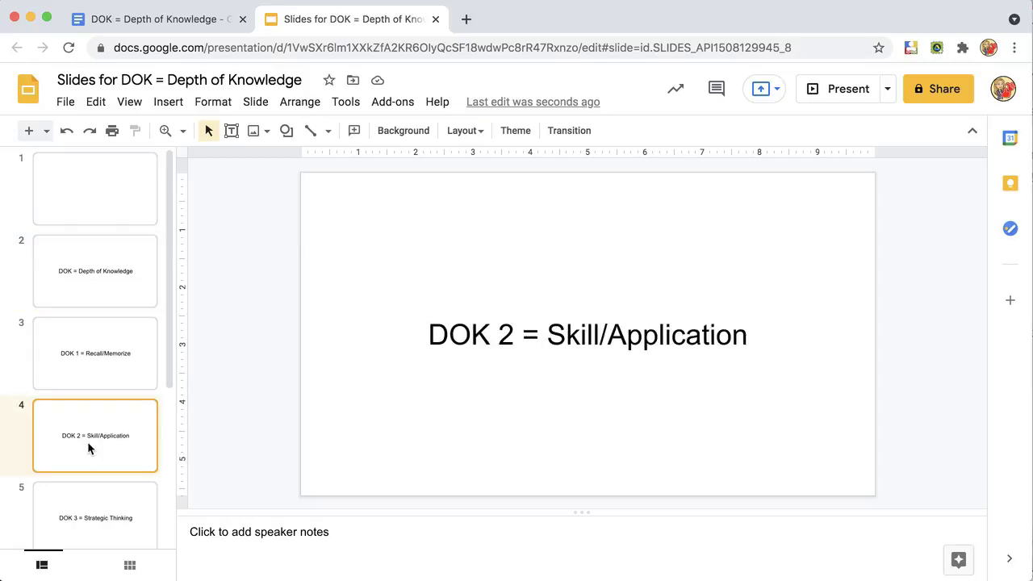
{"action": "left_click", "coordinate": [95, 496]}
{"action": "scroll", "coordinate": [94, 496], "scroll_direction": "down", "scroll_amount": 2}
{"action": "left_click", "coordinate": [94, 496]}
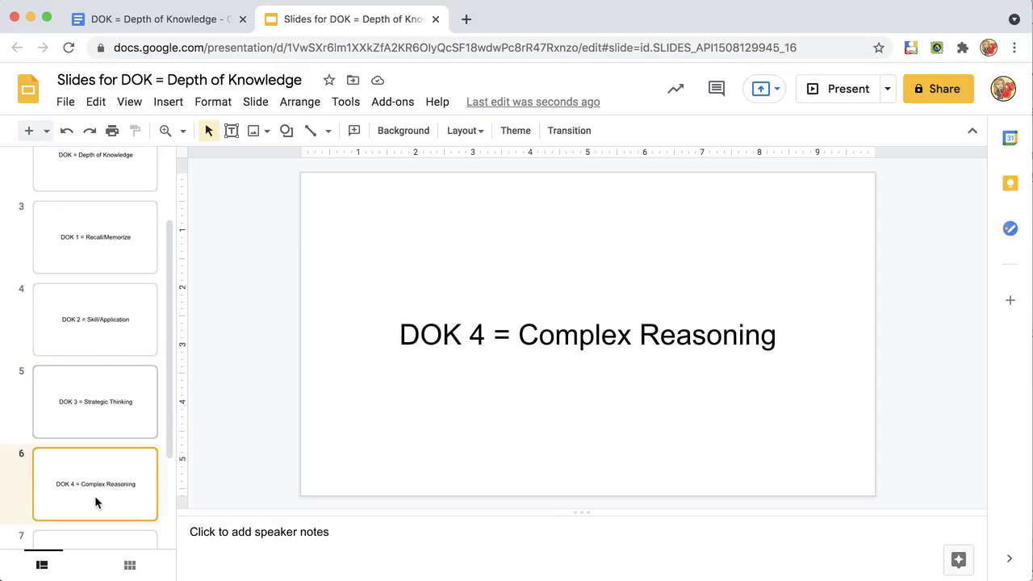
{"action": "scroll", "coordinate": [94, 495], "scroll_direction": "down", "scroll_amount": 2}
{"action": "left_click", "coordinate": [94, 496]}
{"action": "scroll", "coordinate": [95, 496], "scroll_direction": "down", "scroll_amount": 2}
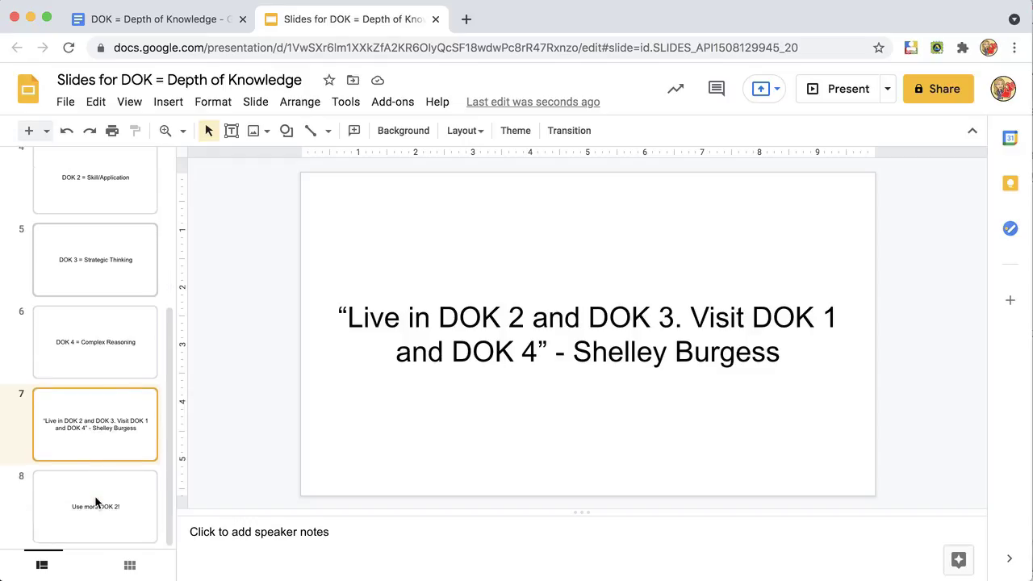
{"action": "left_click", "coordinate": [94, 501]}
{"action": "left_click", "coordinate": [118, 405]}
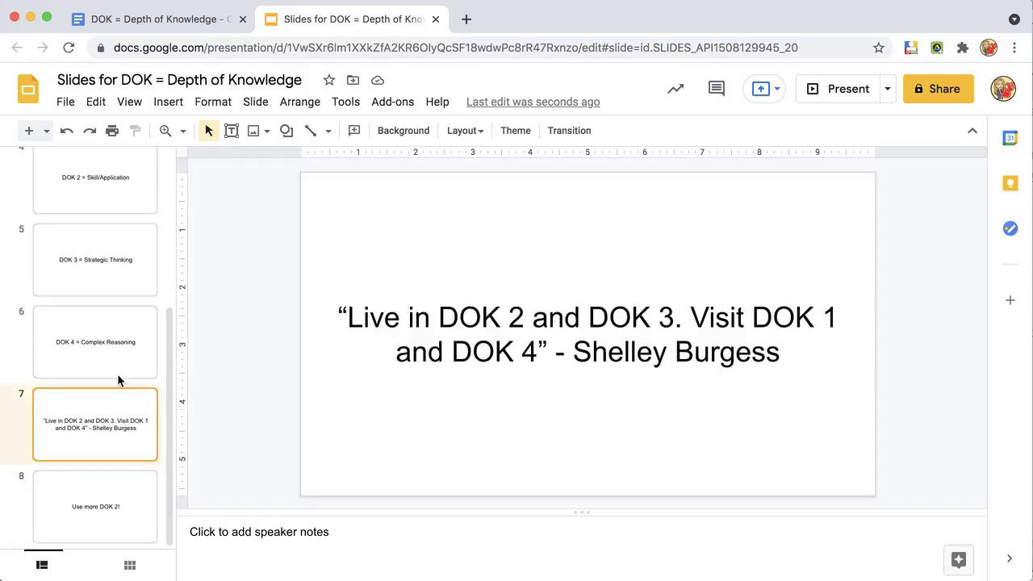
{"action": "left_click", "coordinate": [110, 341]}
{"action": "left_click", "coordinate": [111, 272]}
{"action": "scroll", "coordinate": [112, 274], "scroll_direction": "up", "scroll_amount": 2}
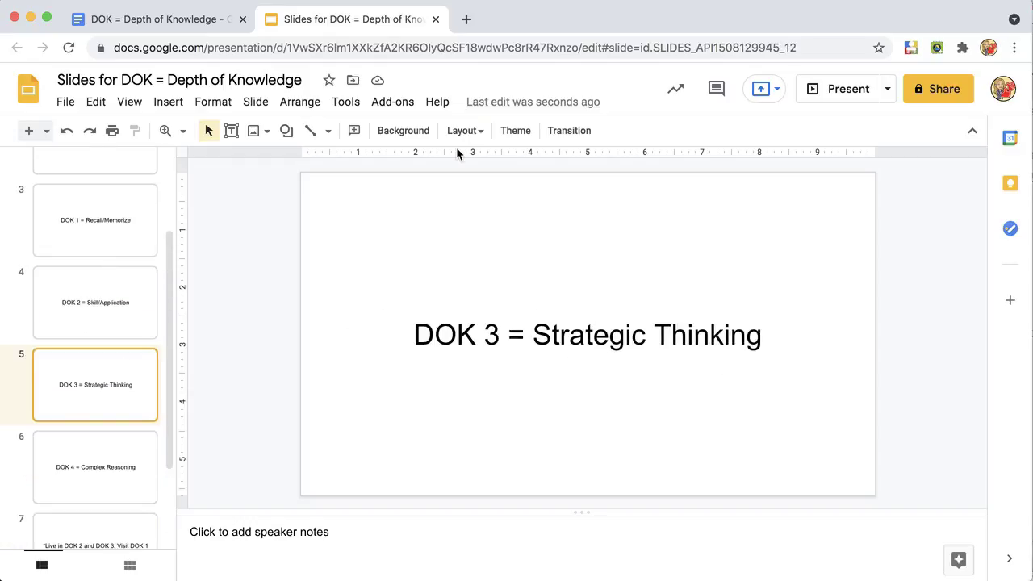
- Apply the Beach Day theme and check slides 4 and 3 in it
{"action": "left_click", "coordinate": [516, 132]}
{"action": "scroll", "coordinate": [952, 328], "scroll_direction": "down", "scroll_amount": 8}
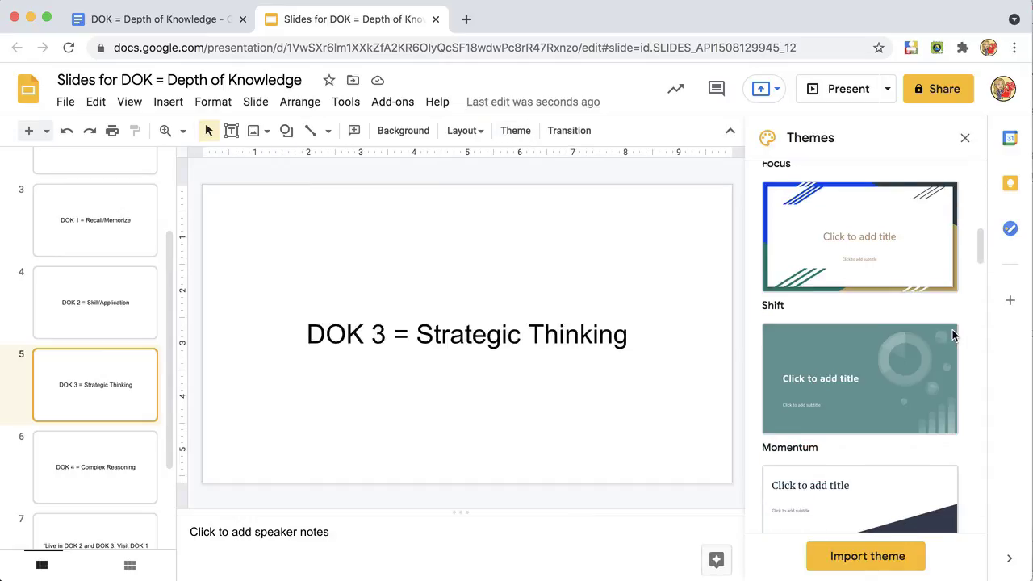
{"action": "scroll", "coordinate": [951, 336], "scroll_direction": "down", "scroll_amount": 5}
{"action": "scroll", "coordinate": [913, 319], "scroll_direction": "down", "scroll_amount": 4}
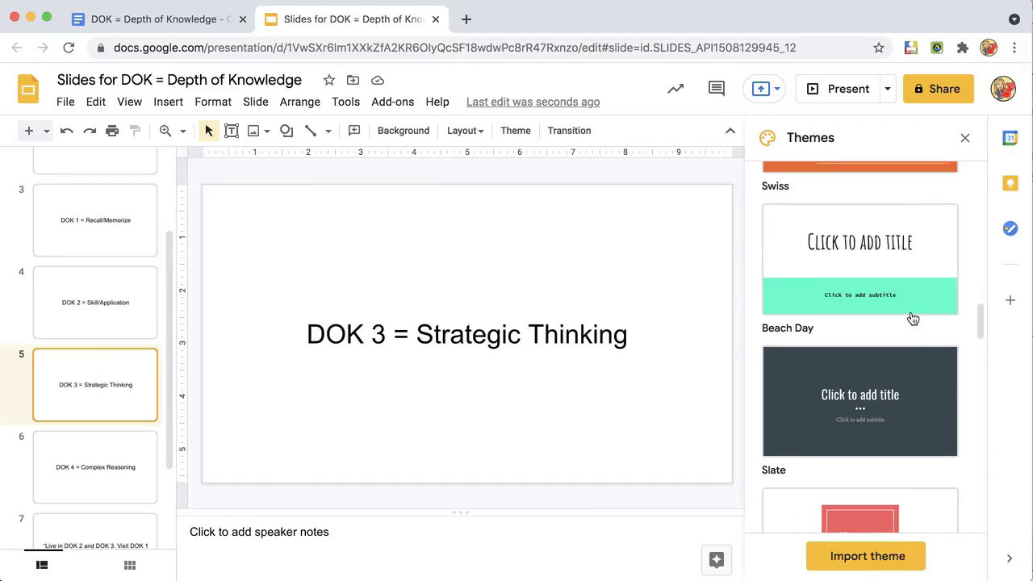
{"action": "scroll", "coordinate": [913, 318], "scroll_direction": "down", "scroll_amount": 1}
{"action": "left_click", "coordinate": [890, 234]}
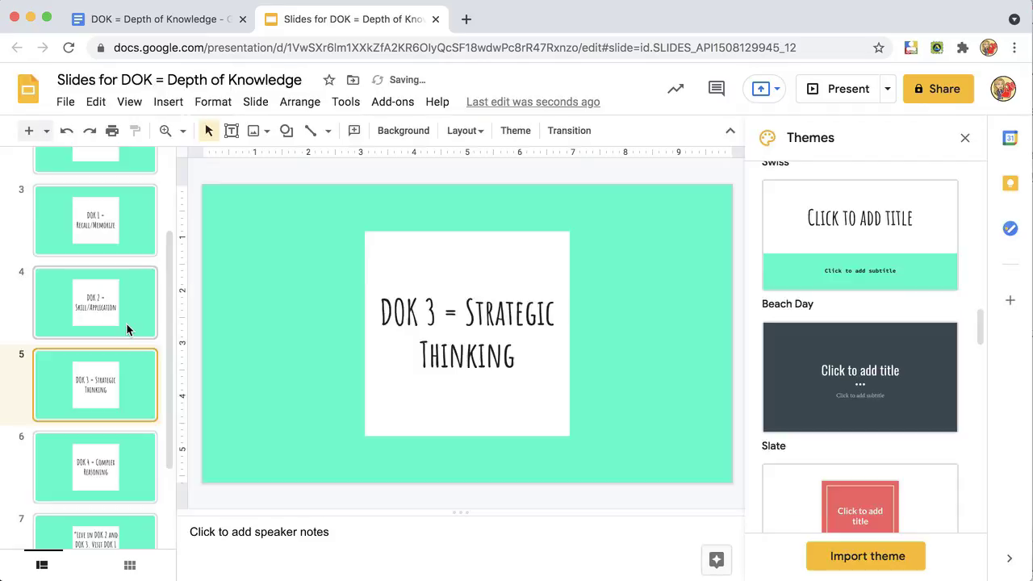
{"action": "left_click", "coordinate": [93, 308]}
{"action": "left_click", "coordinate": [98, 220]}
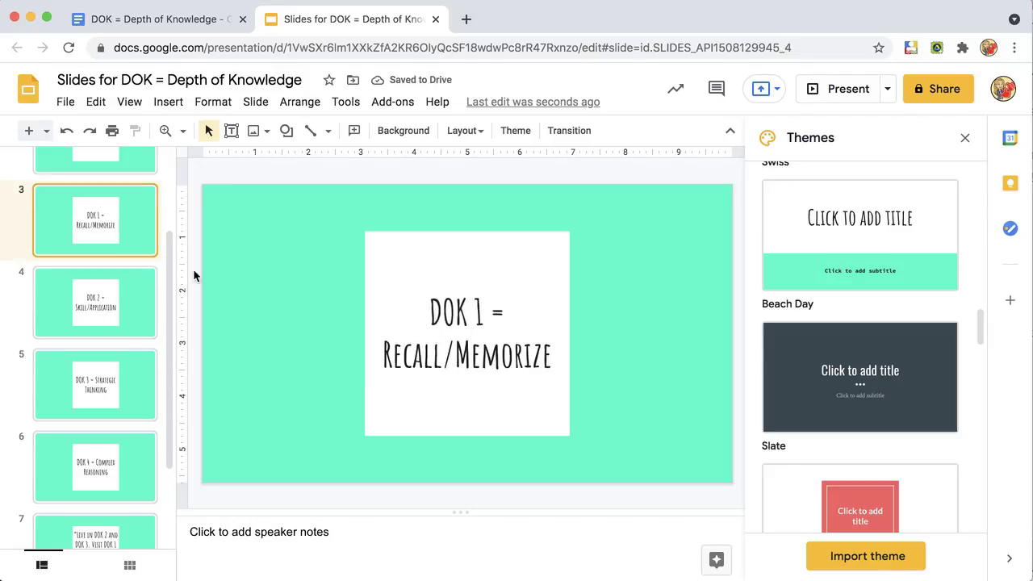
- Go to slidesmania.com in a new browser tab
{"action": "left_click", "coordinate": [467, 18]}
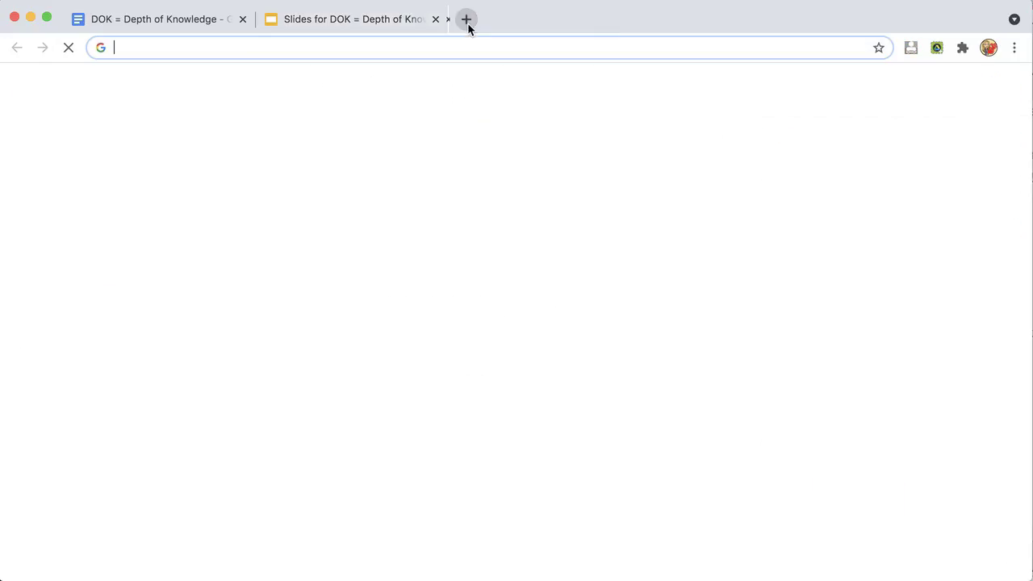
{"action": "type", "text": "slides"}
{"action": "key", "text": "Return"}
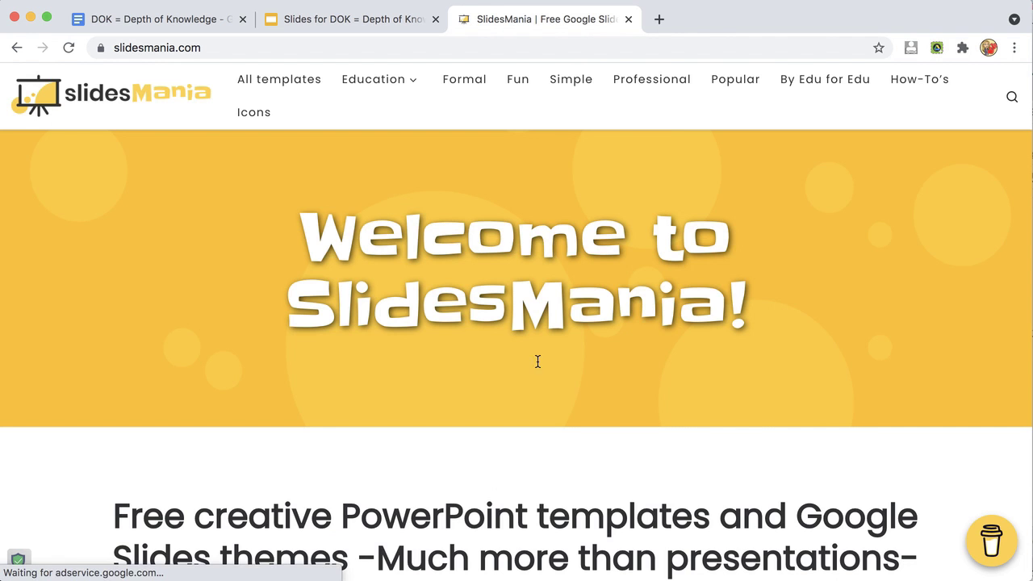
- Open the Back to School template page from Recent Templates and scroll to its Google Slides link
{"action": "scroll", "coordinate": [543, 398], "scroll_direction": "down", "scroll_amount": 8}
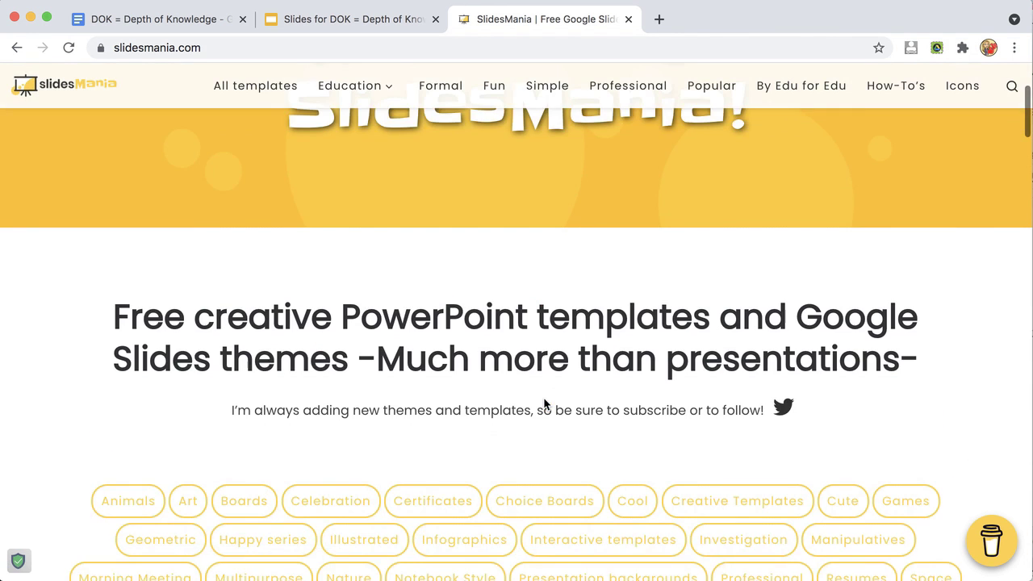
{"action": "scroll", "coordinate": [545, 404], "scroll_direction": "down", "scroll_amount": 9}
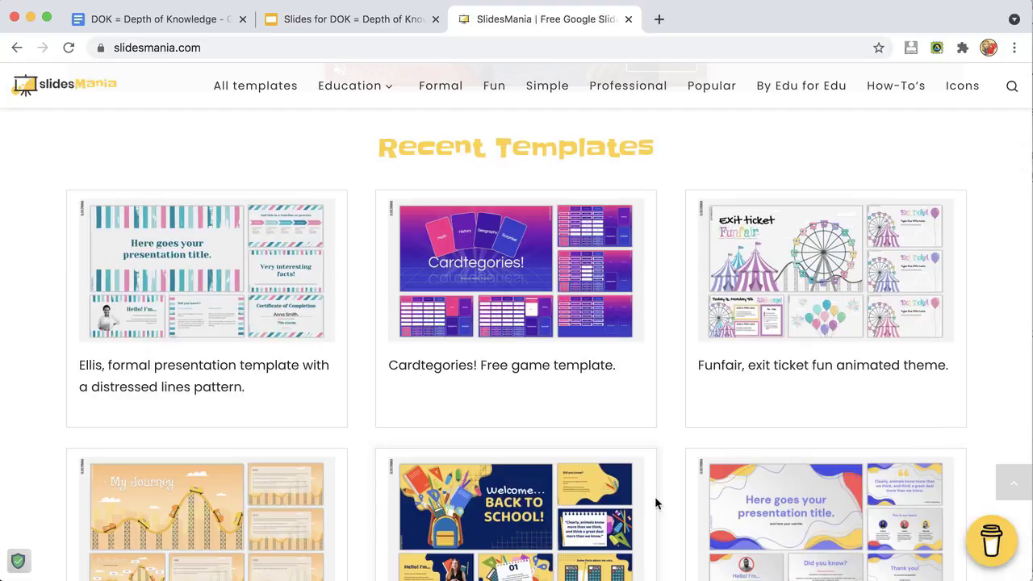
{"action": "scroll", "coordinate": [655, 496], "scroll_direction": "down", "scroll_amount": 2}
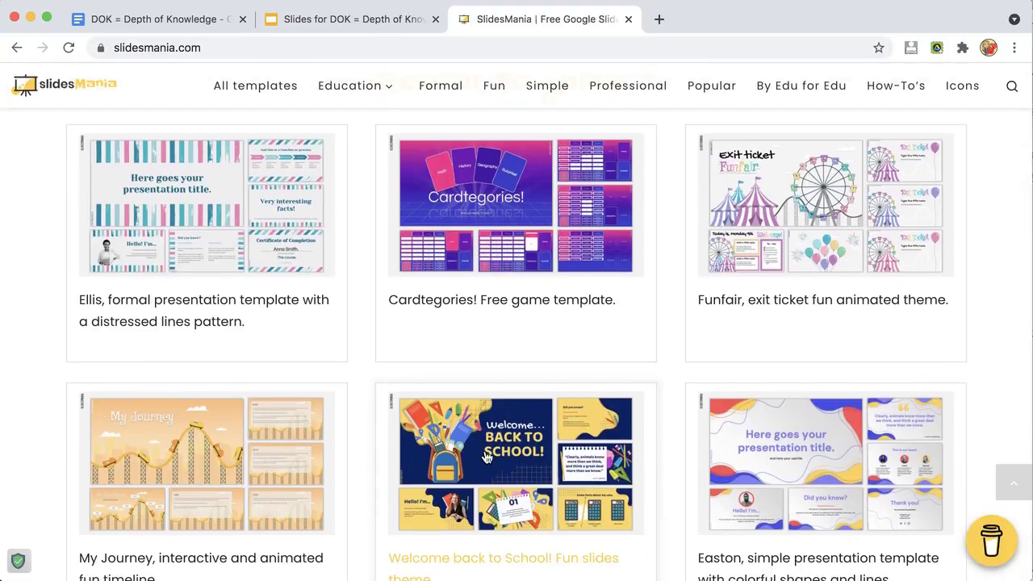
{"action": "scroll", "coordinate": [514, 466], "scroll_direction": "down", "scroll_amount": 2}
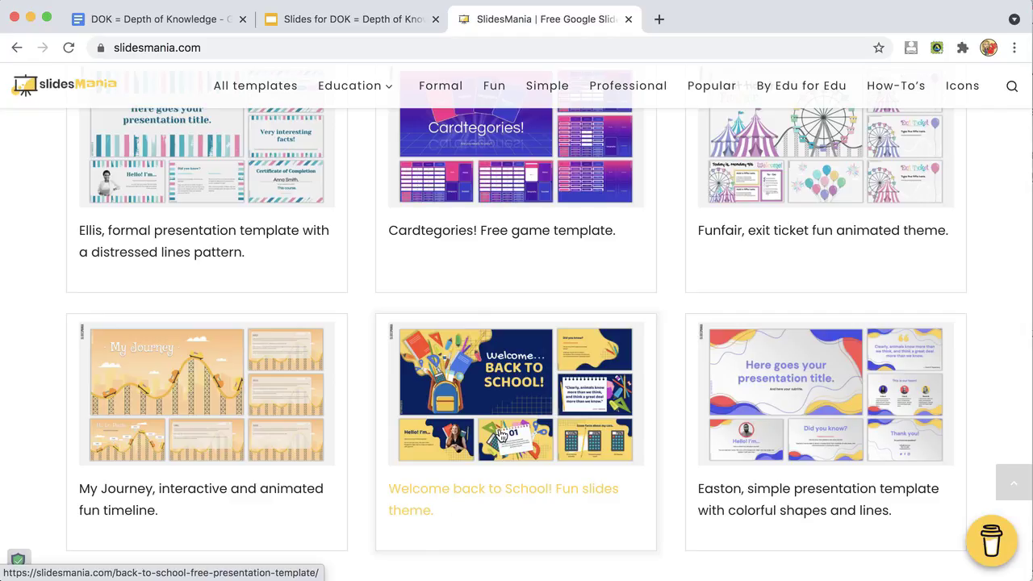
{"action": "left_click", "coordinate": [501, 434]}
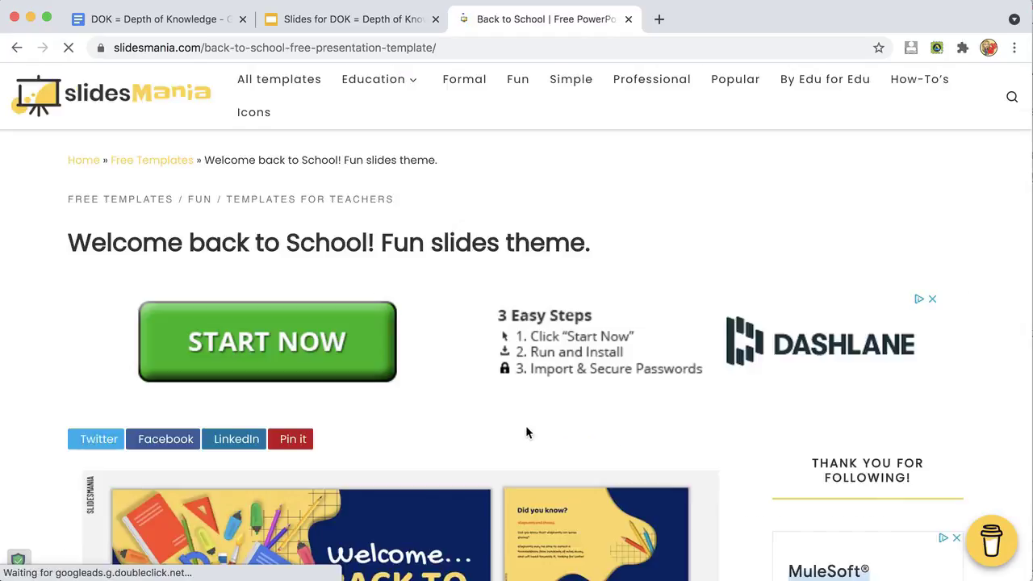
{"action": "scroll", "coordinate": [525, 427], "scroll_direction": "down", "scroll_amount": 15}
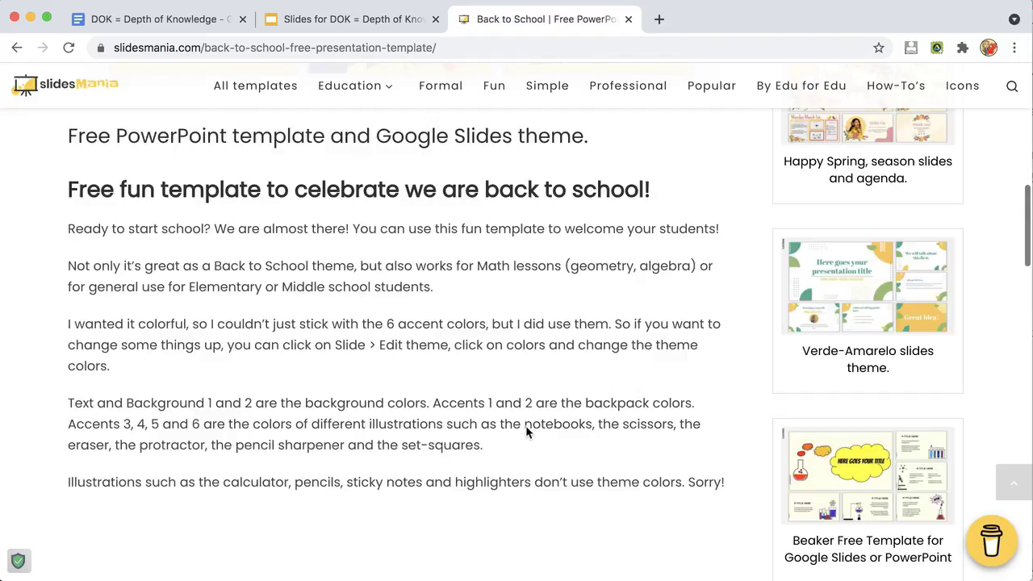
{"action": "scroll", "coordinate": [526, 434], "scroll_direction": "down", "scroll_amount": 4}
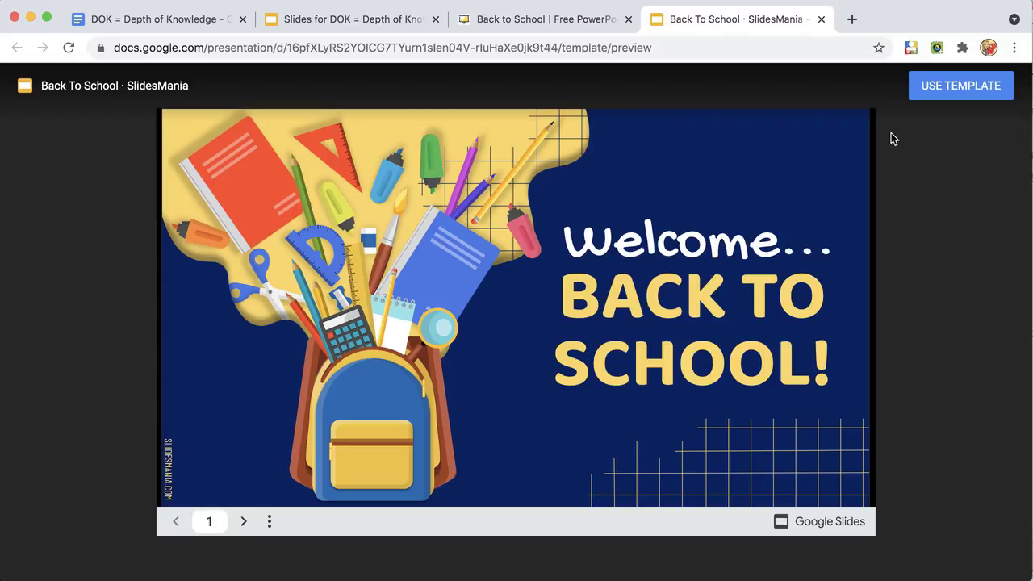
- Use the Back To School template and browse slides 2, 3 and 5 of the copy
{"action": "left_click", "coordinate": [974, 99]}
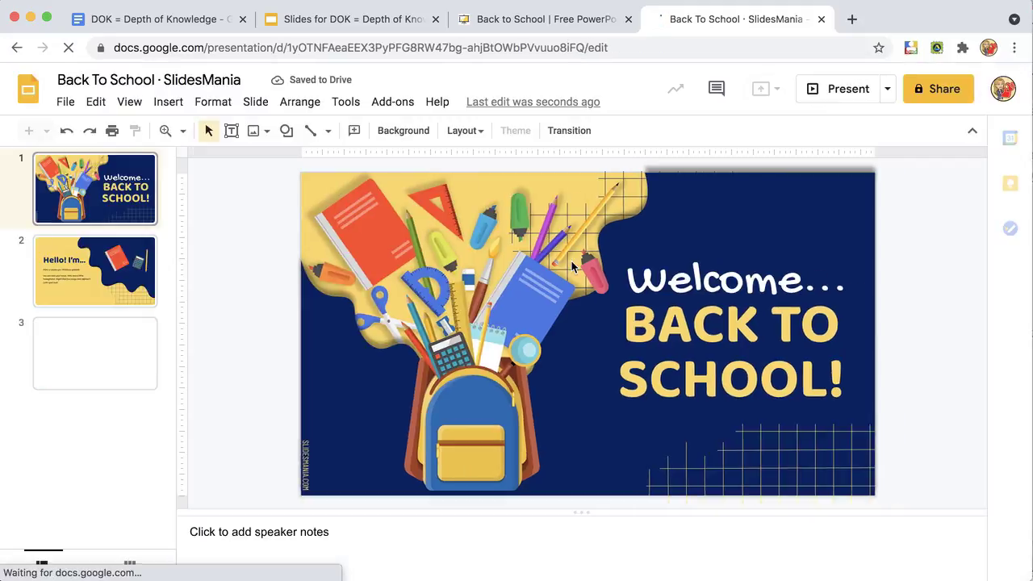
{"action": "left_click", "coordinate": [111, 295]}
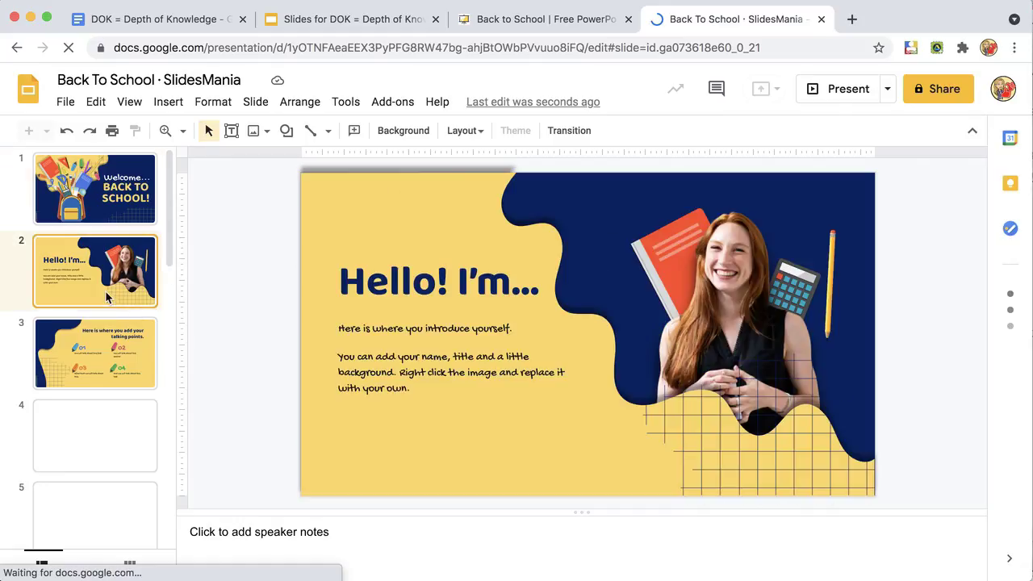
{"action": "left_click", "coordinate": [108, 365]}
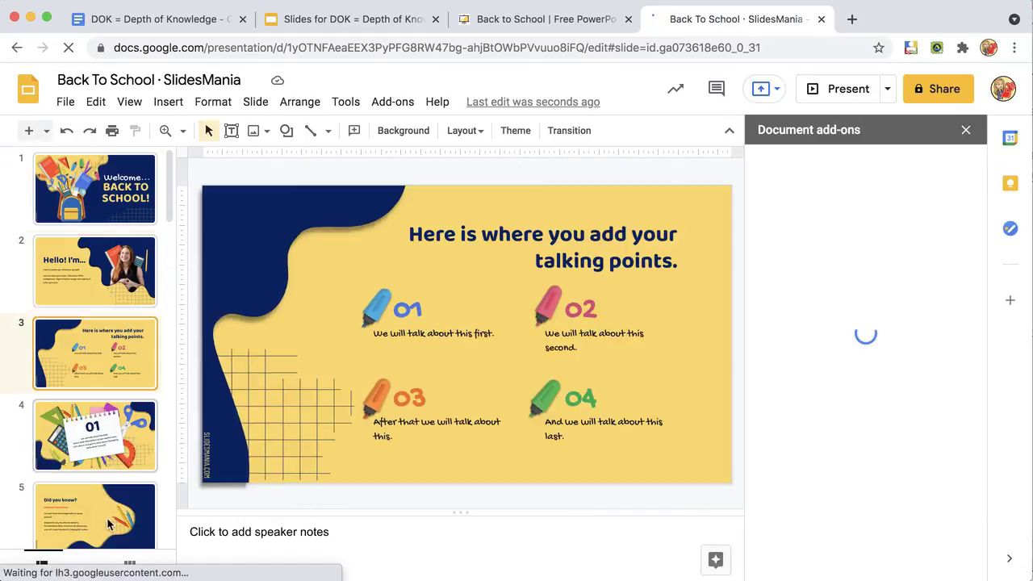
{"action": "left_click", "coordinate": [111, 528]}
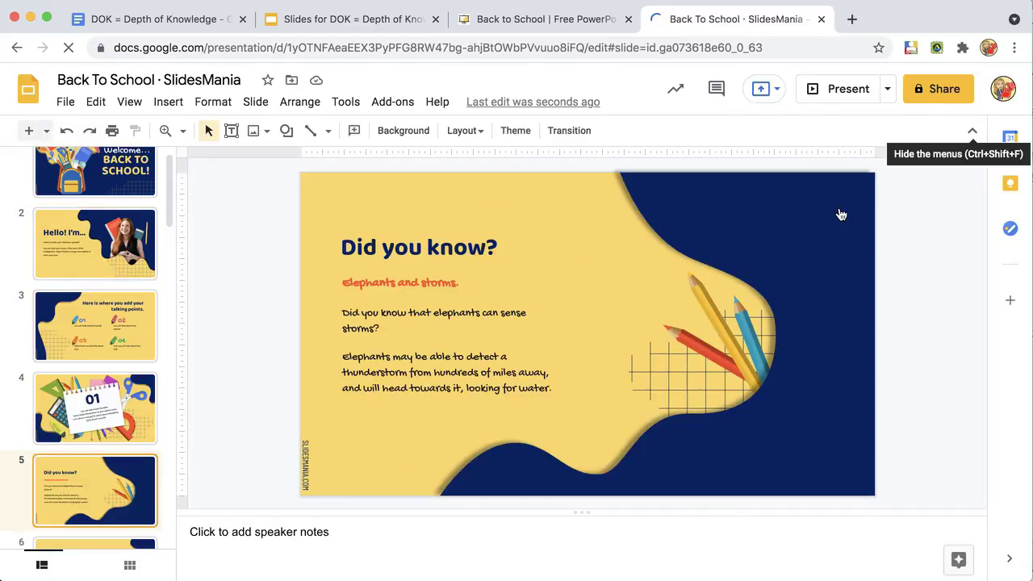
- Scroll through the deck's available slide layouts, then close the list
{"action": "left_click", "coordinate": [48, 132]}
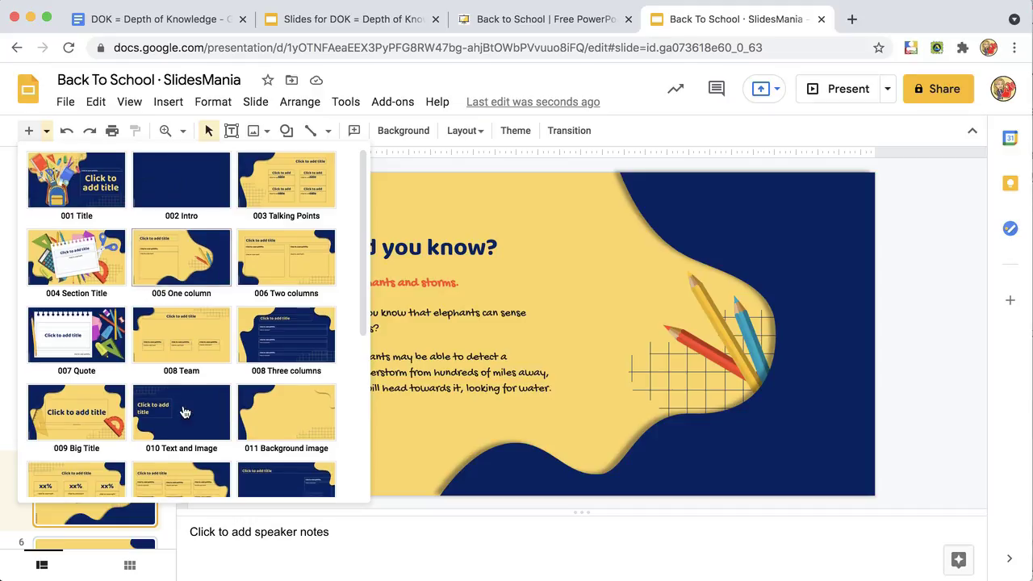
{"action": "scroll", "coordinate": [153, 408], "scroll_direction": "down", "scroll_amount": 3}
{"action": "scroll", "coordinate": [184, 412], "scroll_direction": "down", "scroll_amount": 2}
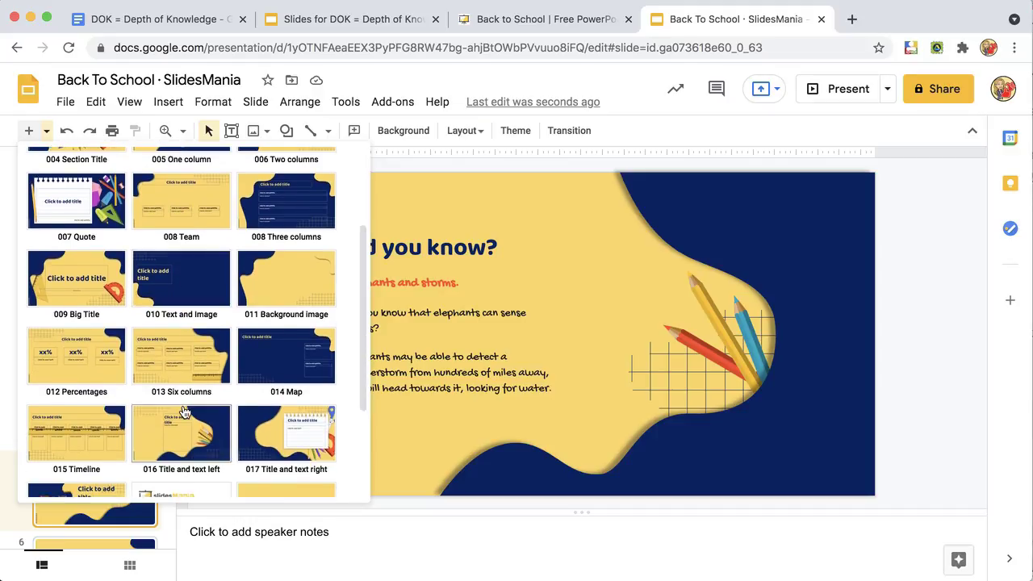
{"action": "scroll", "coordinate": [184, 411], "scroll_direction": "down", "scroll_amount": 2}
{"action": "scroll", "coordinate": [184, 412], "scroll_direction": "down", "scroll_amount": 1}
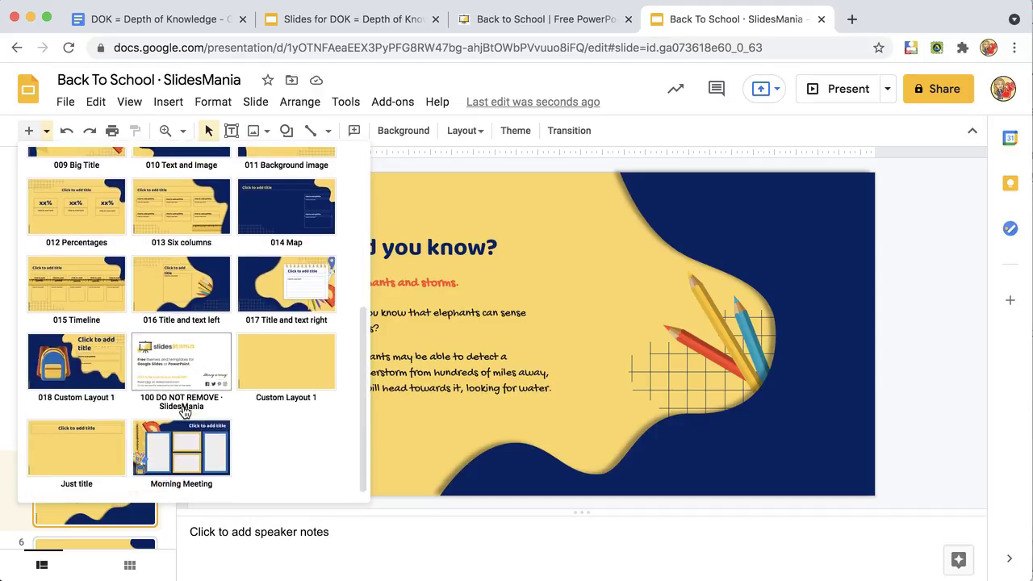
{"action": "scroll", "coordinate": [184, 412], "scroll_direction": "up", "scroll_amount": 8}
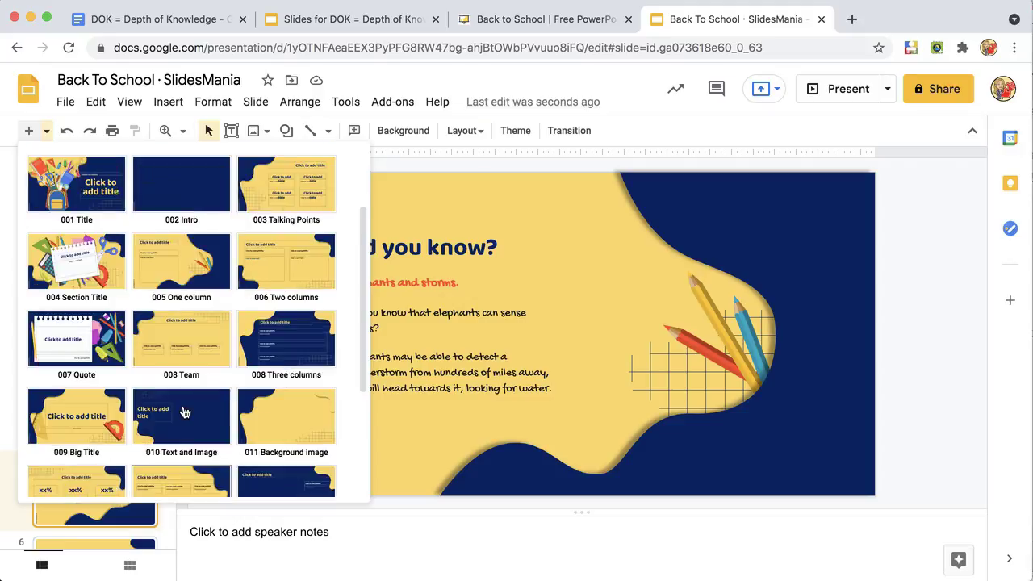
{"action": "left_click", "coordinate": [904, 282]}
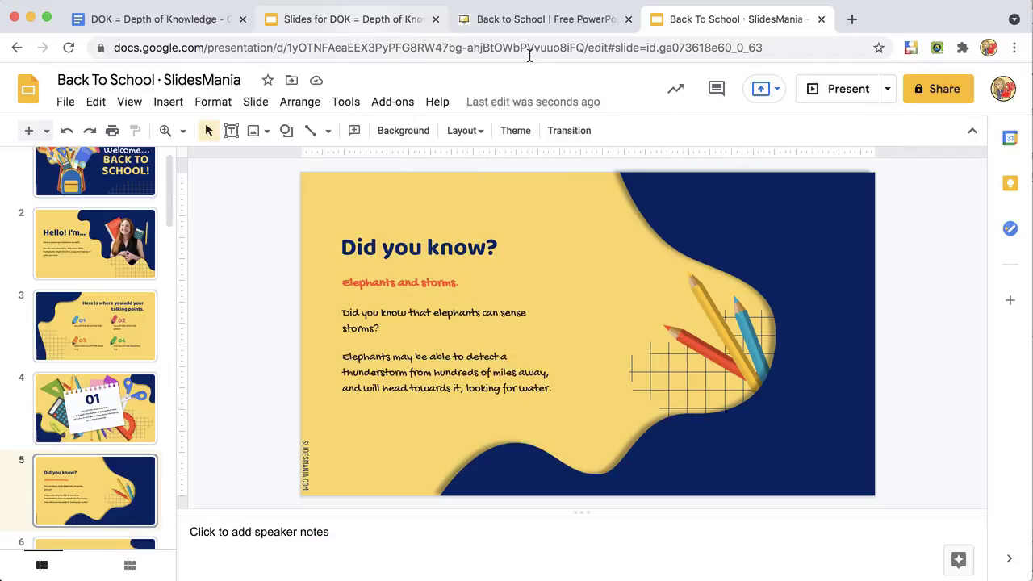
- Paste the Back To School deck's URL into the add-on's Link to Google Slides box
{"action": "left_click", "coordinate": [529, 50]}
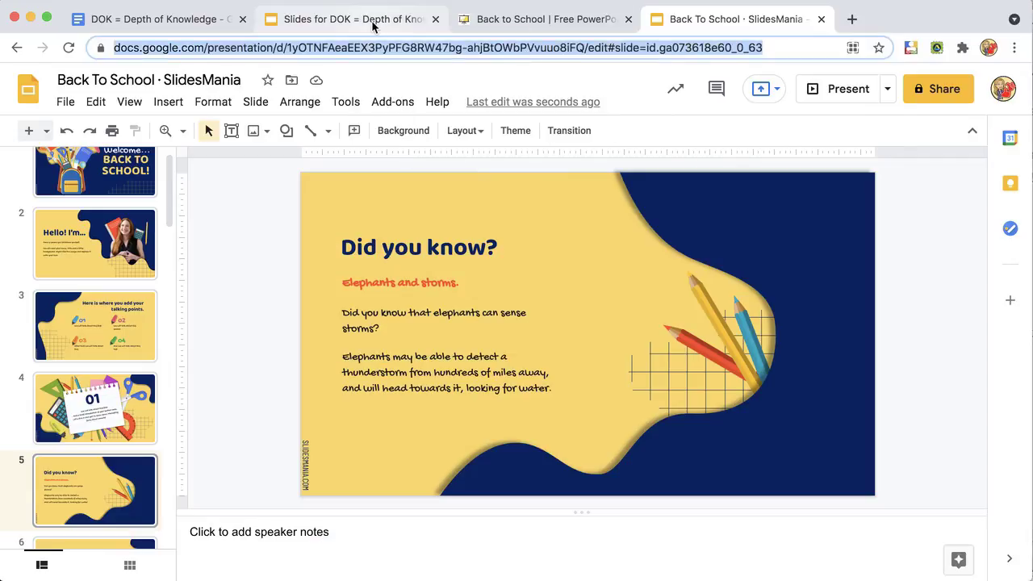
{"action": "left_click", "coordinate": [176, 26]}
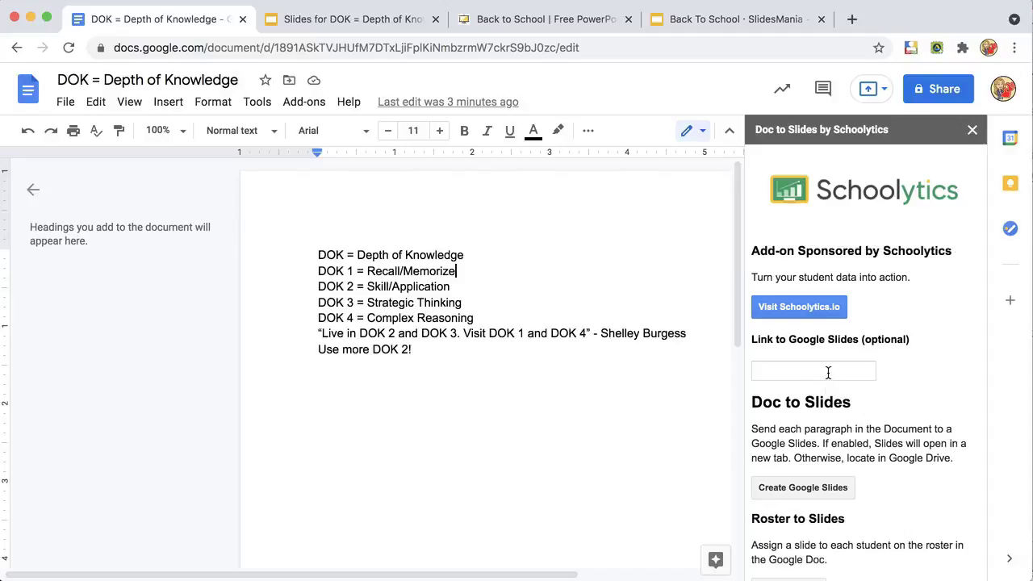
{"action": "left_click", "coordinate": [828, 373]}
{"action": "key", "text": "super+v"}
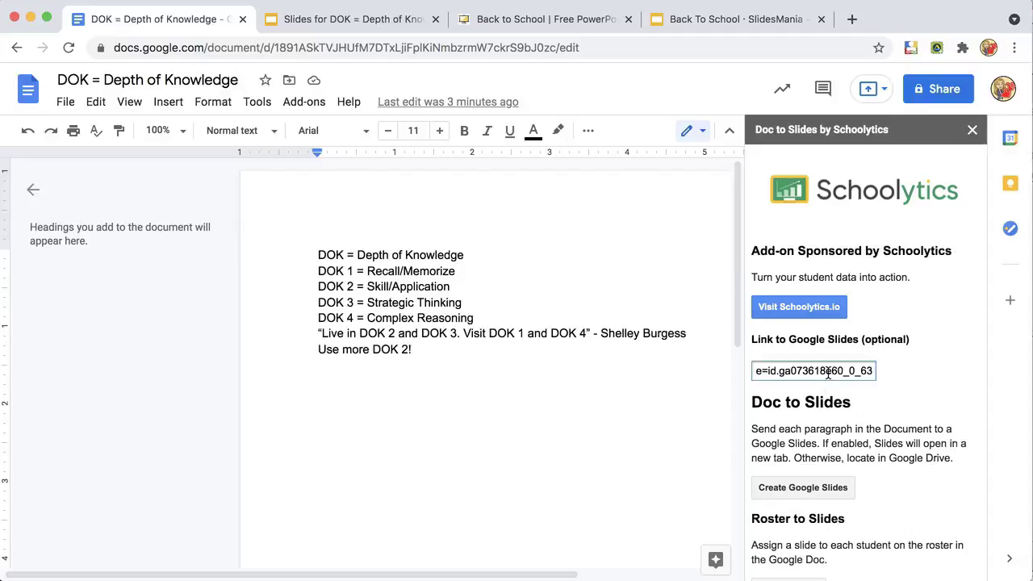
- Check the Slides for DOK and Back To School tabs, then run Create Google Slides
{"action": "left_click", "coordinate": [376, 21]}
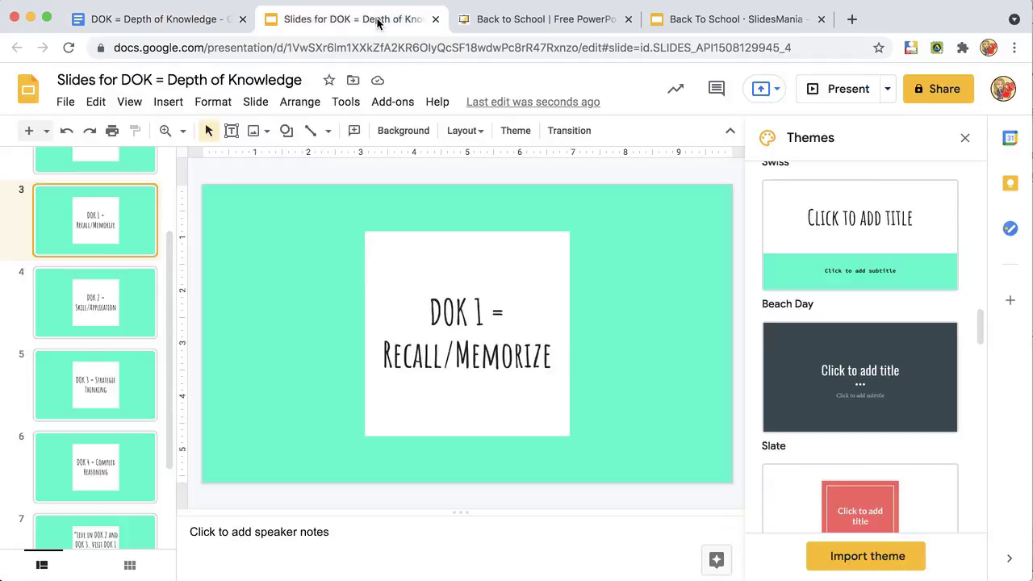
{"action": "left_click", "coordinate": [750, 19]}
{"action": "scroll", "coordinate": [119, 283], "scroll_direction": "down", "scroll_amount": 5}
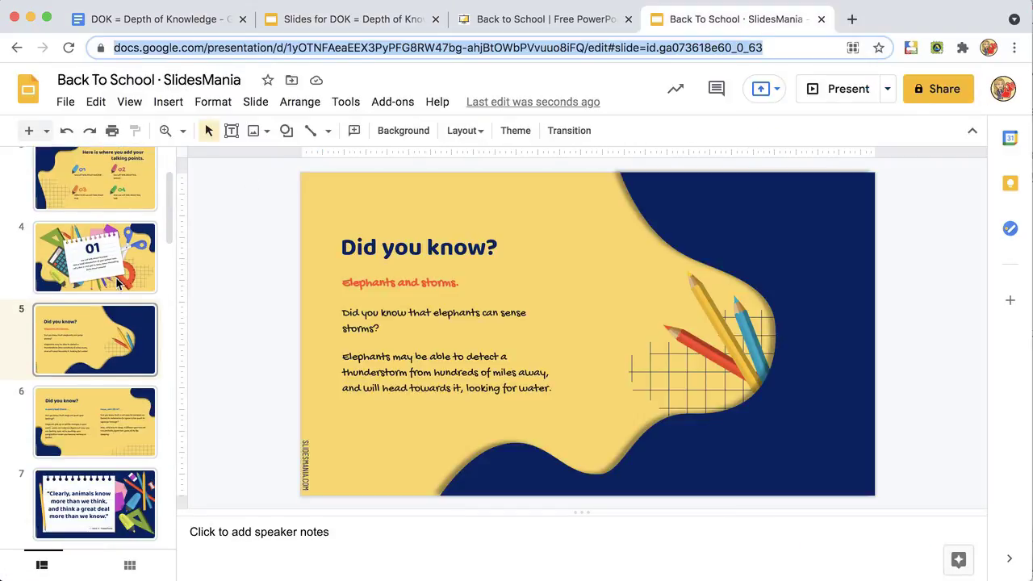
{"action": "scroll", "coordinate": [120, 283], "scroll_direction": "up", "scroll_amount": 6}
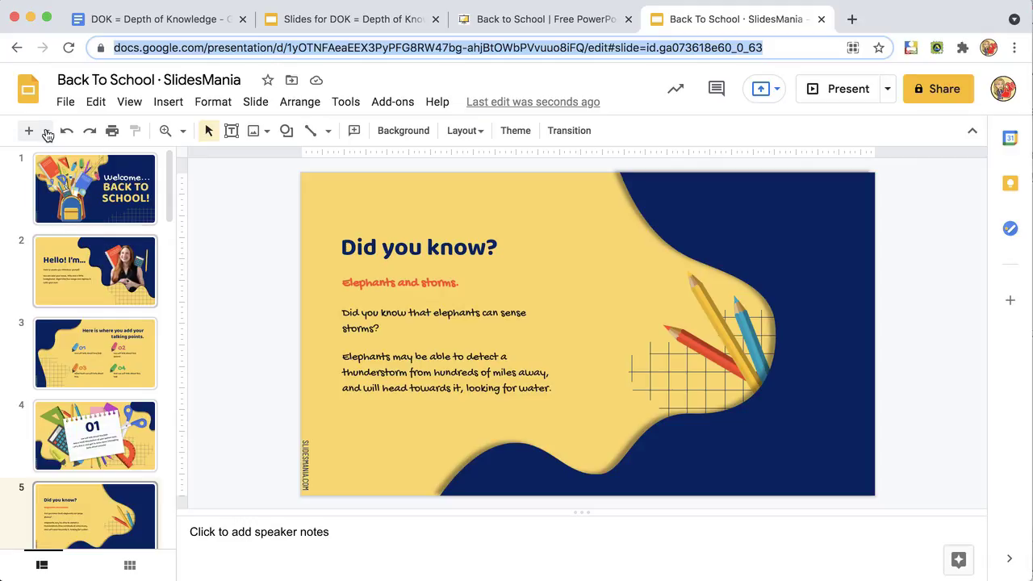
{"action": "left_click", "coordinate": [136, 21]}
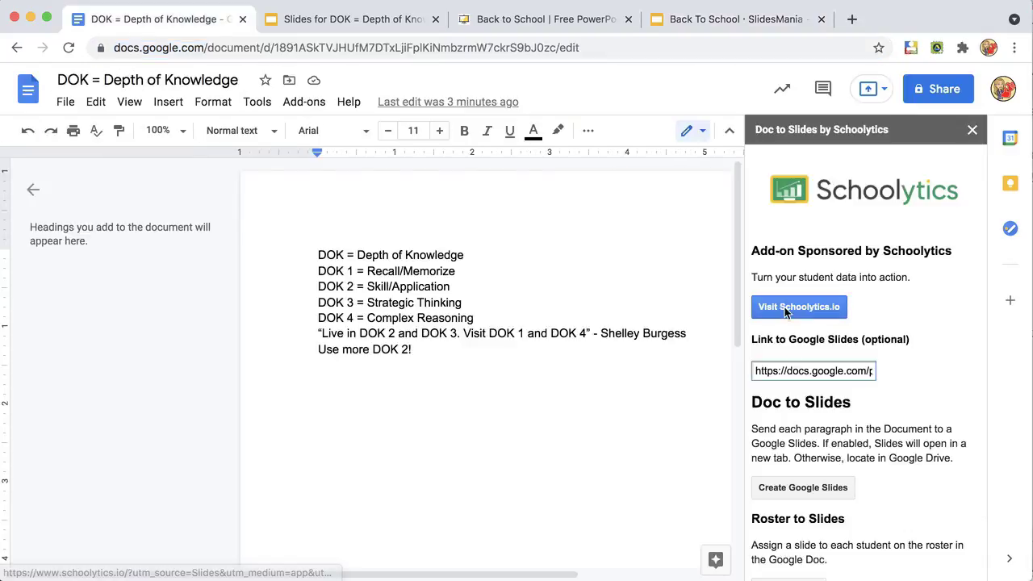
{"action": "scroll", "coordinate": [841, 452], "scroll_direction": "down", "scroll_amount": 2}
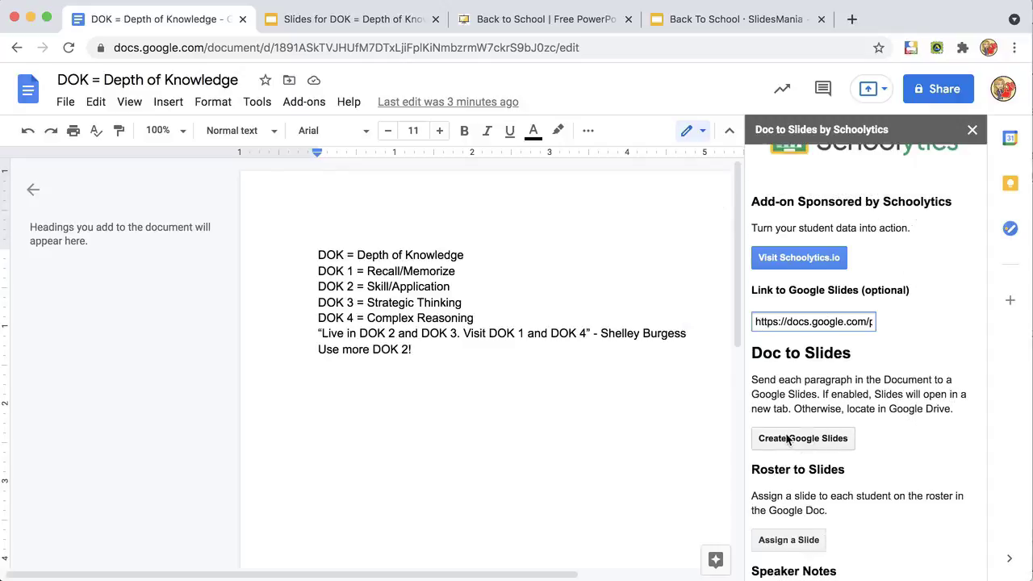
{"action": "left_click", "coordinate": [795, 441]}
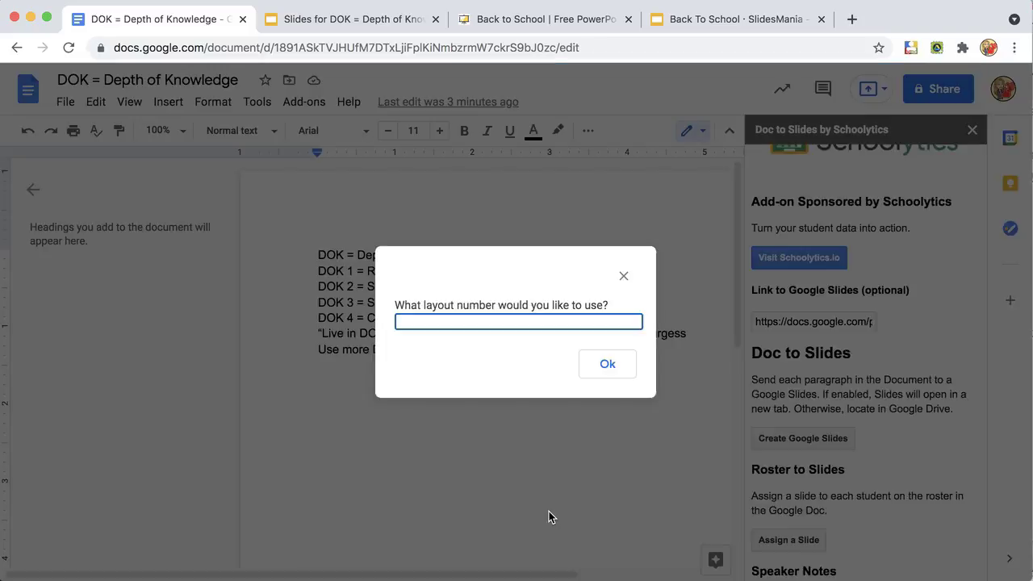
- Check the deck's numbered layouts, confirm layout 3, and place the cursor below the outline
{"action": "left_click", "coordinate": [738, 26]}
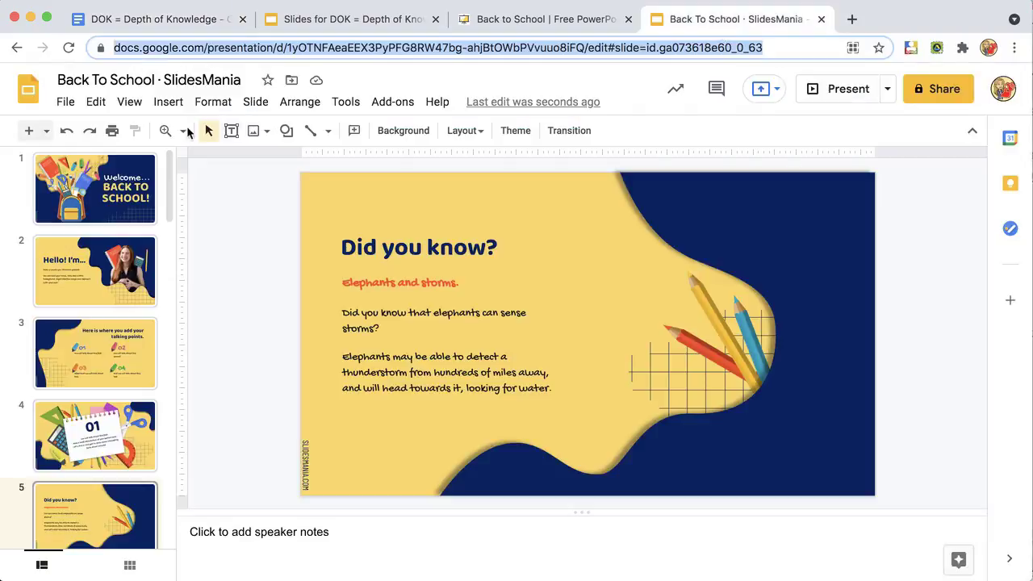
{"action": "left_click", "coordinate": [46, 134]}
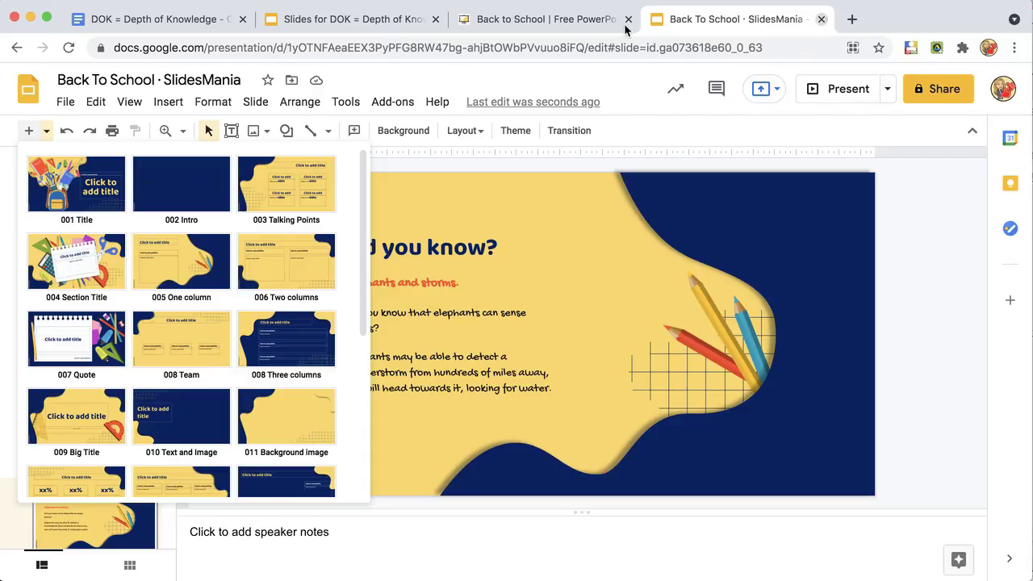
{"action": "left_click", "coordinate": [821, 19]}
{"action": "left_click", "coordinate": [234, 19]}
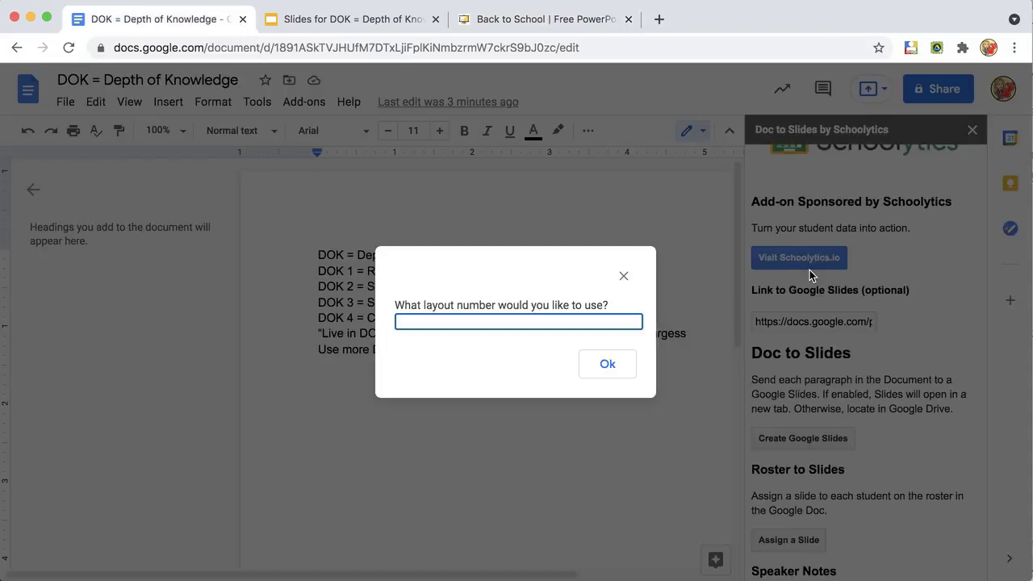
{"action": "left_click", "coordinate": [603, 363]}
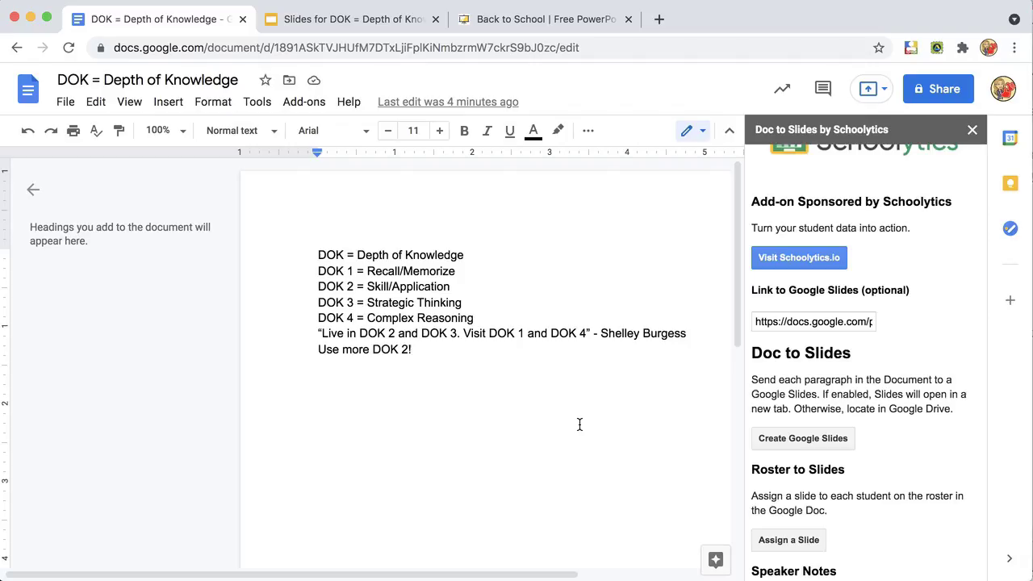
{"action": "left_click", "coordinate": [606, 438]}
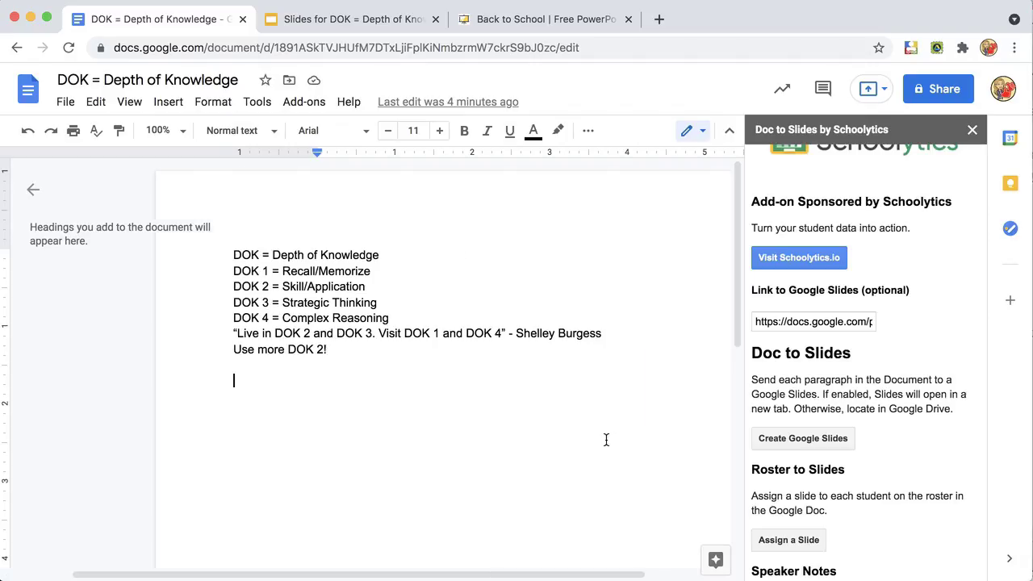
- Run Create Google Slides again, entering 5 as the layout number
{"action": "left_click", "coordinate": [811, 441]}
{"action": "type", "text": "5"}
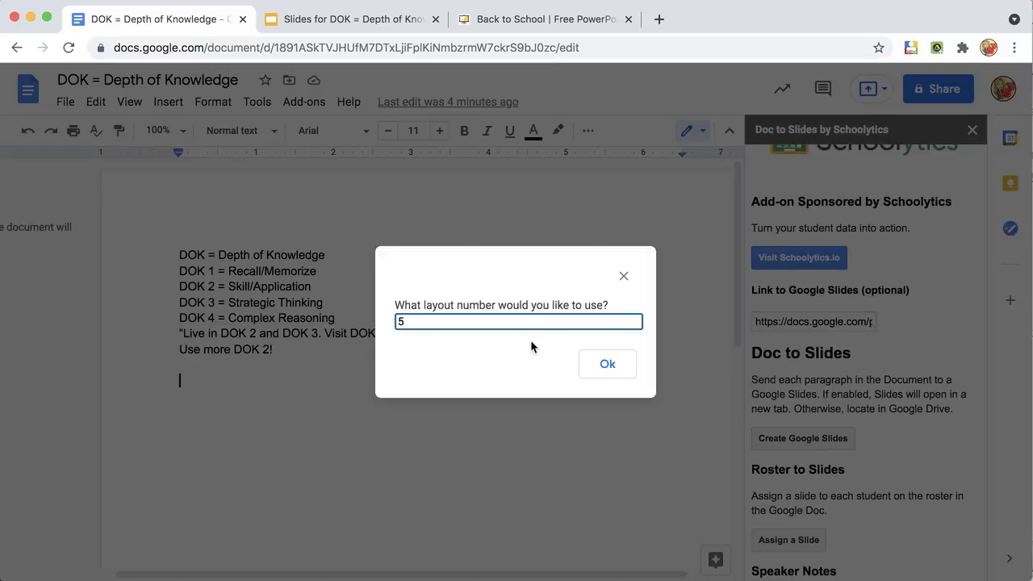
{"action": "left_click", "coordinate": [607, 368]}
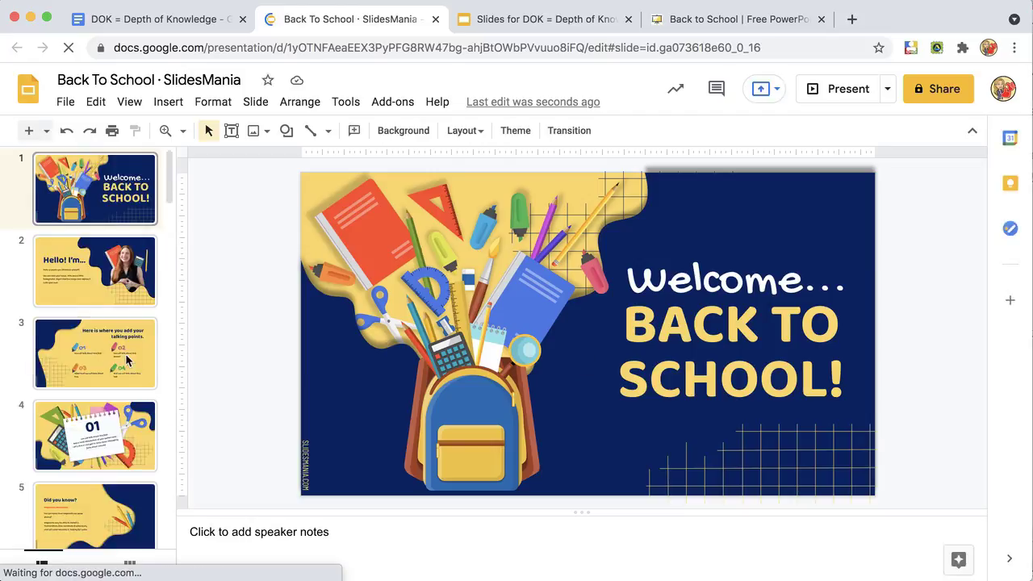
- Inspect the 'DOK 3 = Strategic Thinking' slide and the quote on slide 32
{"action": "scroll", "coordinate": [125, 360], "scroll_direction": "down", "scroll_amount": 20}
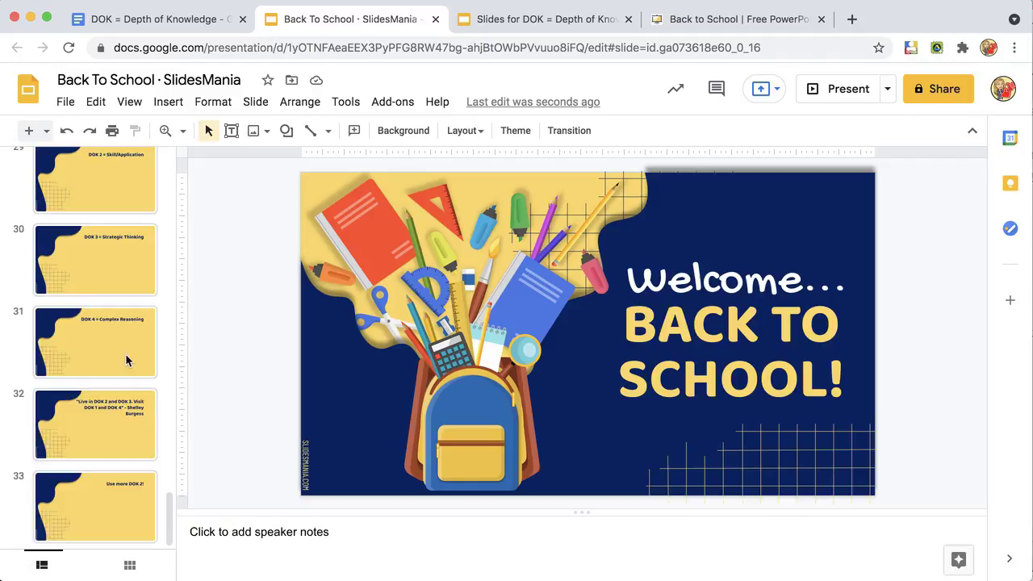
{"action": "left_click", "coordinate": [98, 267]}
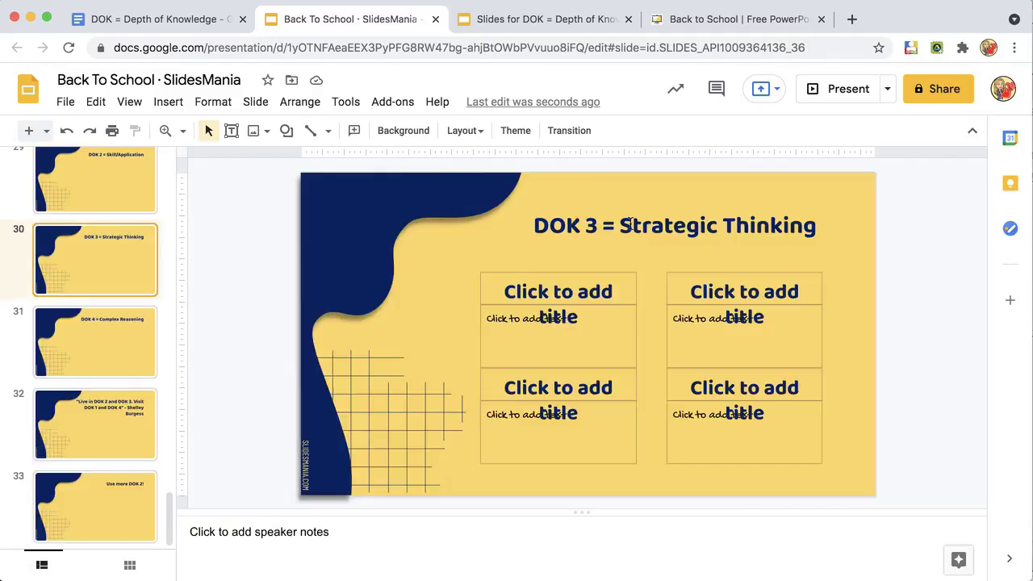
{"action": "double_click", "coordinate": [631, 225]}
{"action": "left_click", "coordinate": [148, 397]}
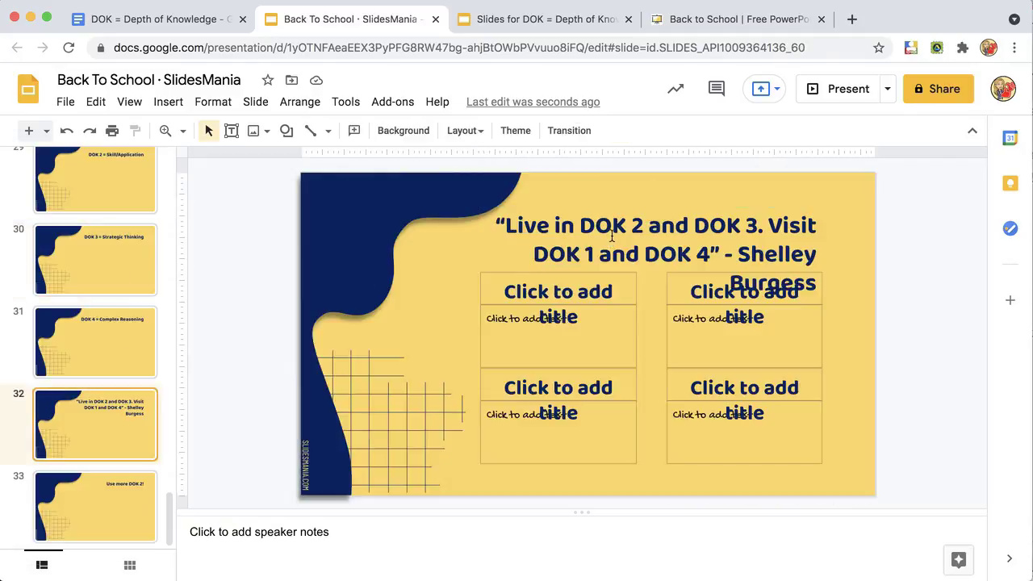
{"action": "left_click", "coordinate": [620, 231]}
{"action": "triple_click", "coordinate": [619, 232]}
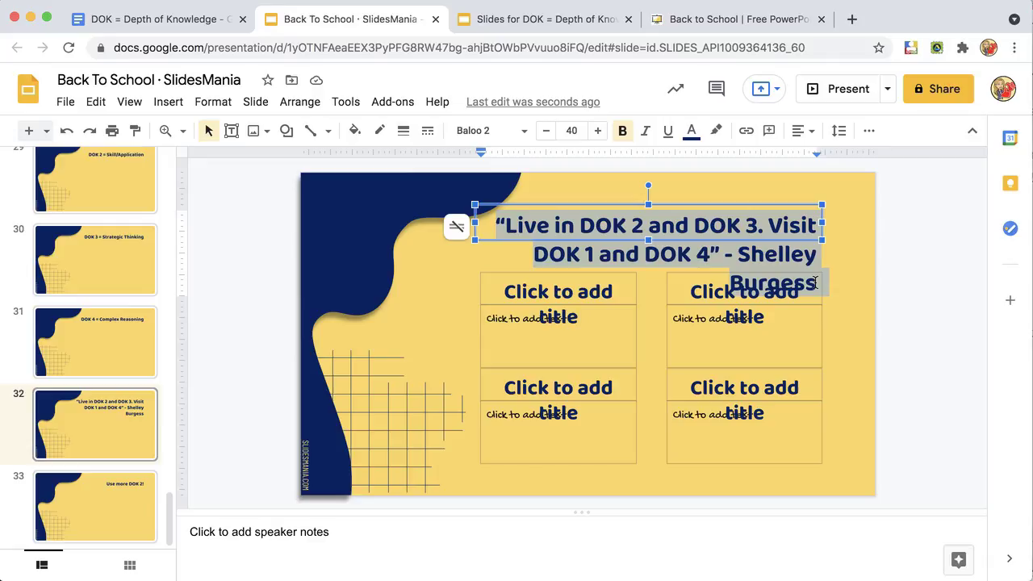
- Compare against the doc's 'Use more DOK 2!' line, then return to slide 30
{"action": "left_click", "coordinate": [127, 23]}
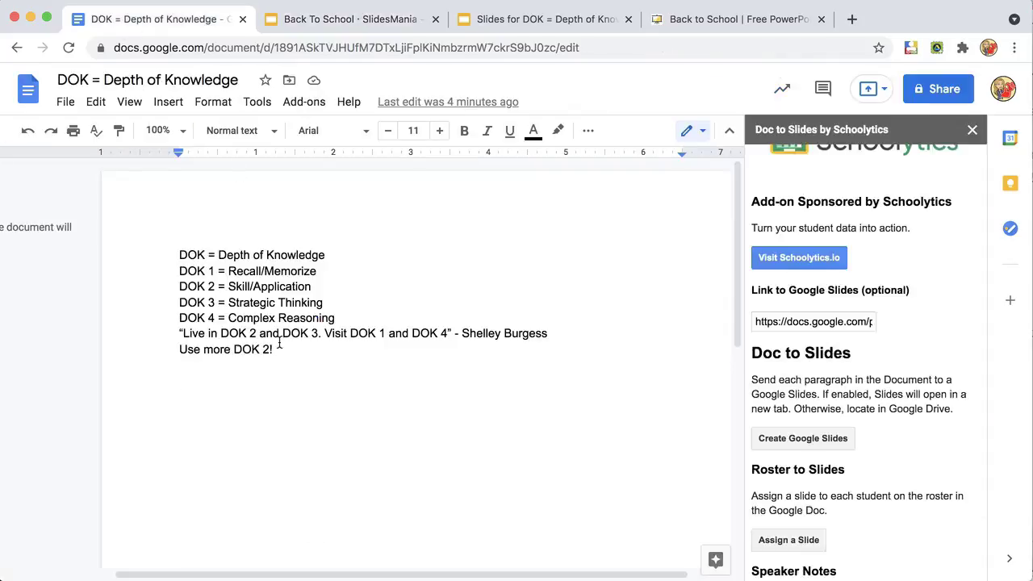
{"action": "left_click_drag", "start_coordinate": [279, 349], "coordinate": [159, 258]}
{"action": "left_click", "coordinate": [360, 18]}
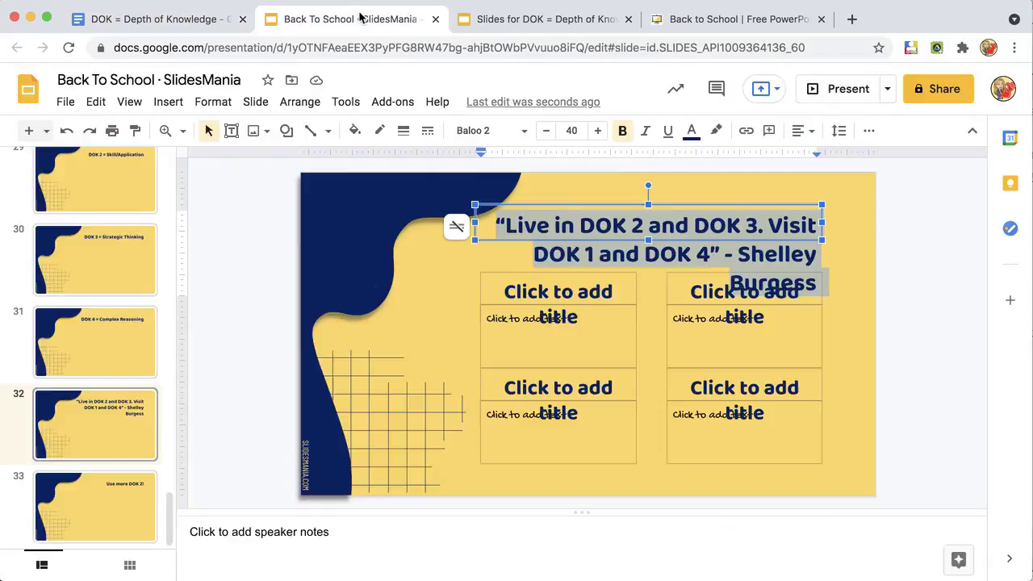
{"action": "key", "text": "Page_Up"}
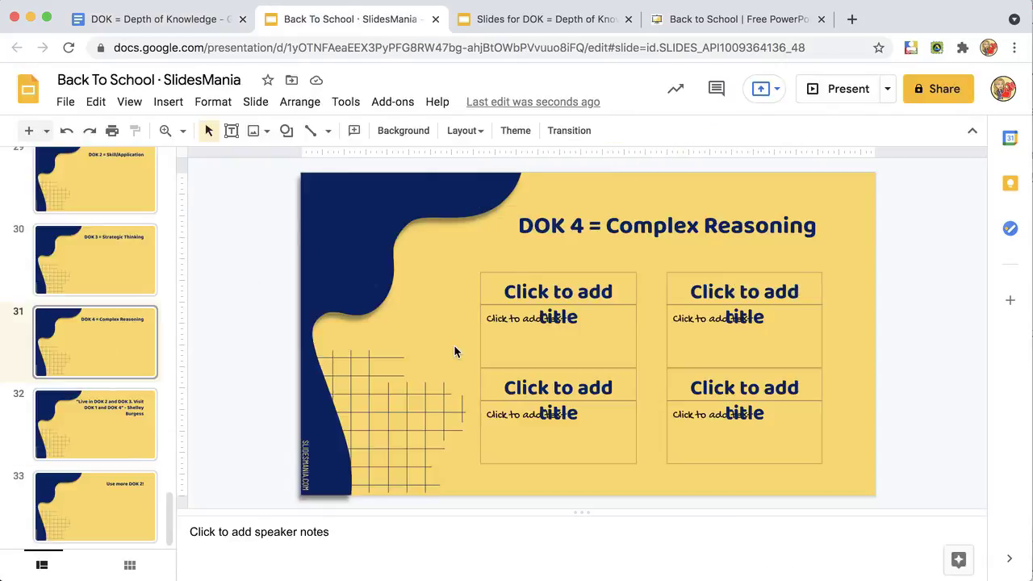
{"action": "left_click", "coordinate": [120, 251]}
{"action": "scroll", "coordinate": [119, 252], "scroll_direction": "up", "scroll_amount": 3}
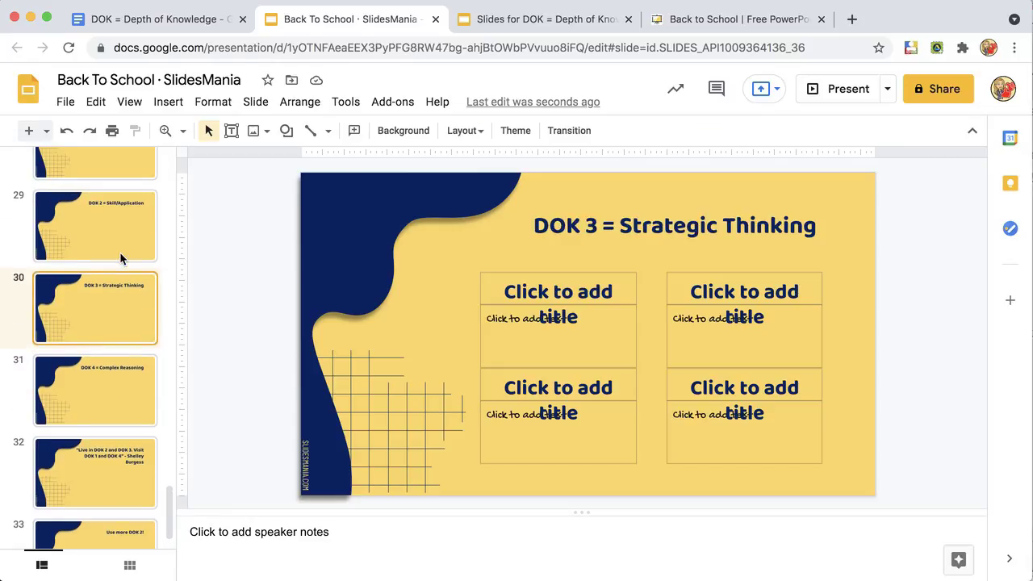
{"action": "scroll", "coordinate": [120, 253], "scroll_direction": "up", "scroll_amount": 3}
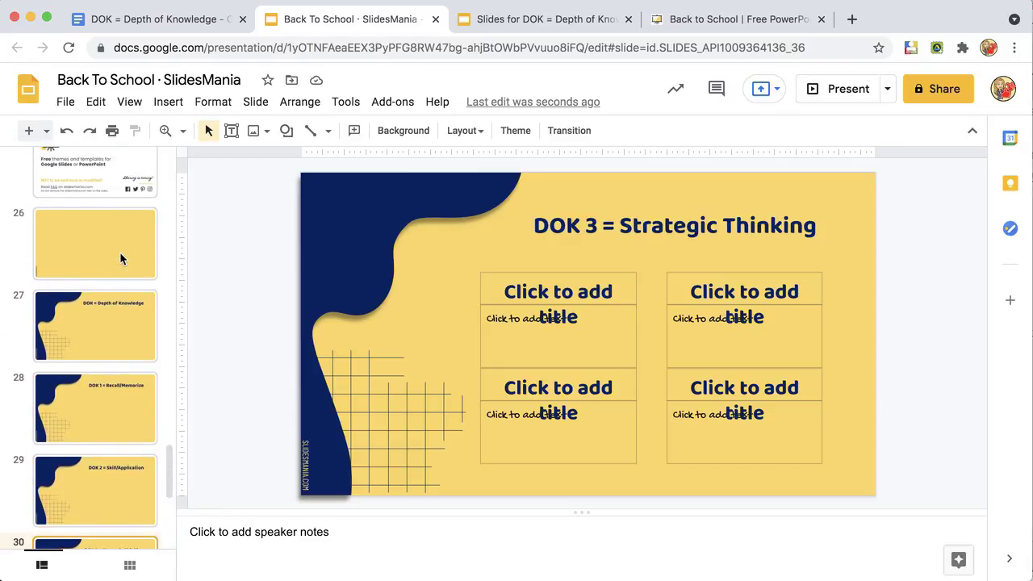
- Shift-select the outline slides 27 through 33 in the filmstrip
{"action": "left_click", "coordinate": [119, 255]}
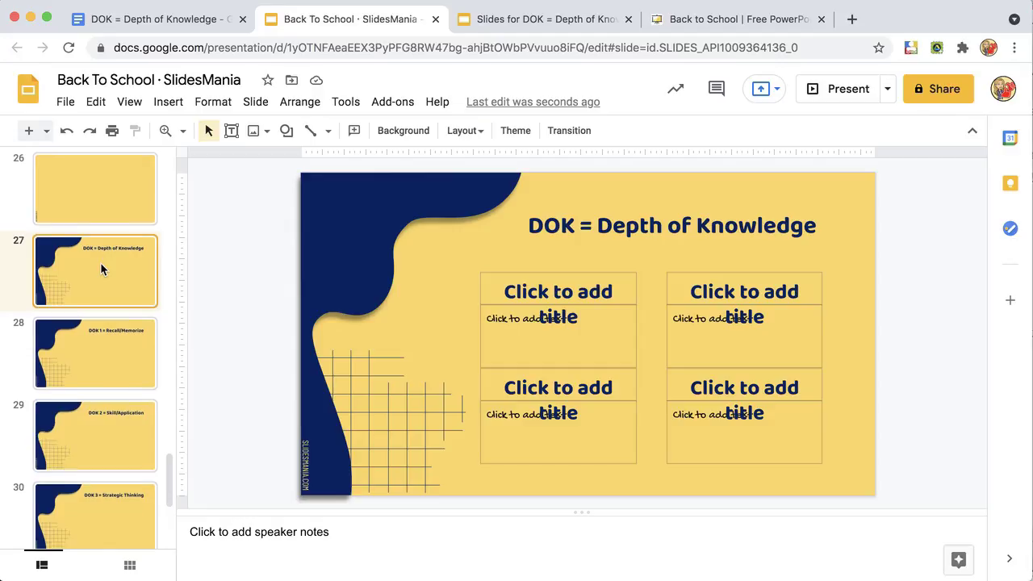
{"action": "scroll", "coordinate": [100, 264], "scroll_direction": "down", "scroll_amount": 5}
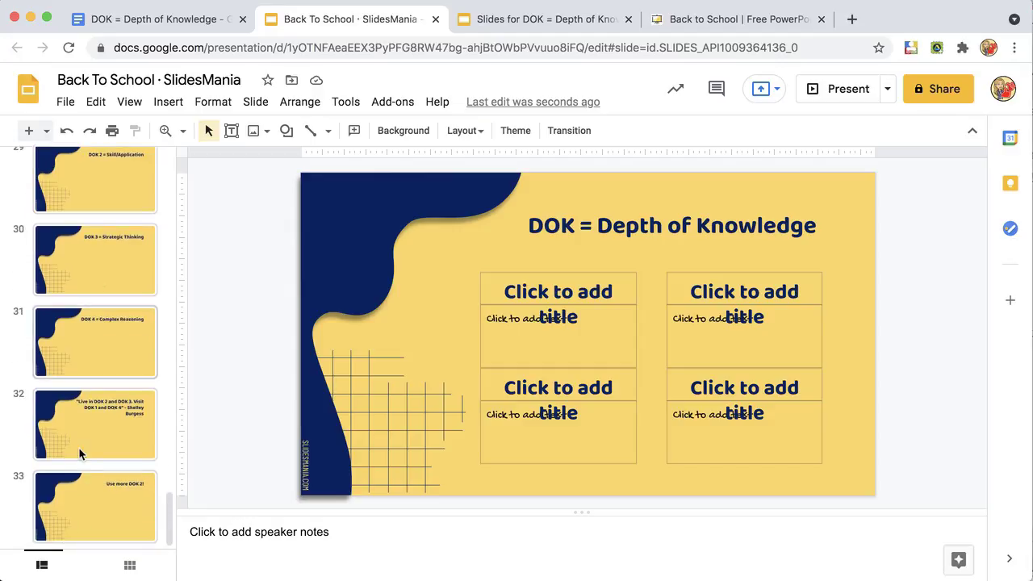
{"action": "left_click", "coordinate": [80, 523], "text": "shift"}
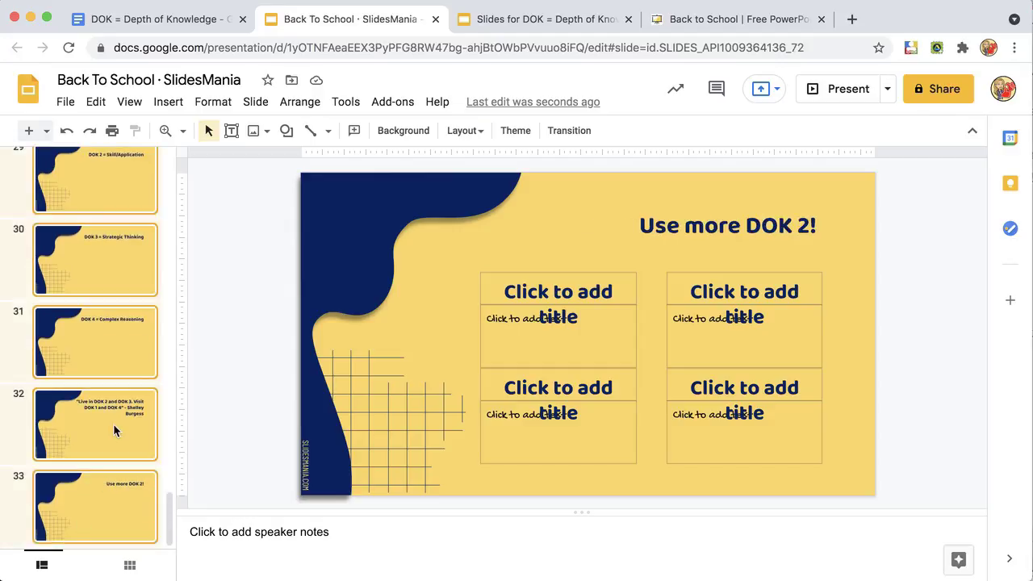
{"action": "scroll", "coordinate": [114, 422], "scroll_direction": "up", "scroll_amount": 5}
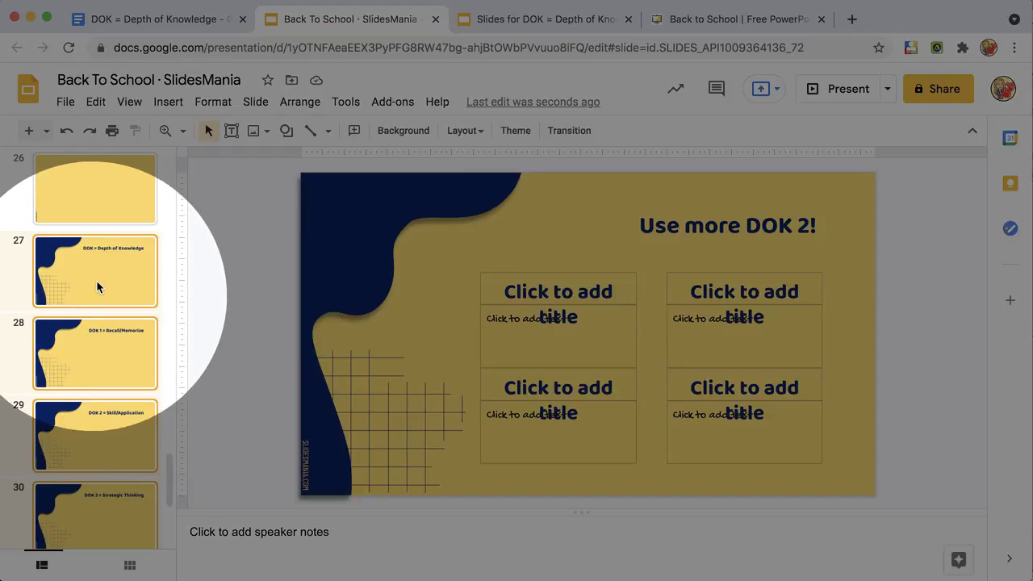
{"action": "scroll", "coordinate": [91, 366], "scroll_direction": "down", "scroll_amount": 5}
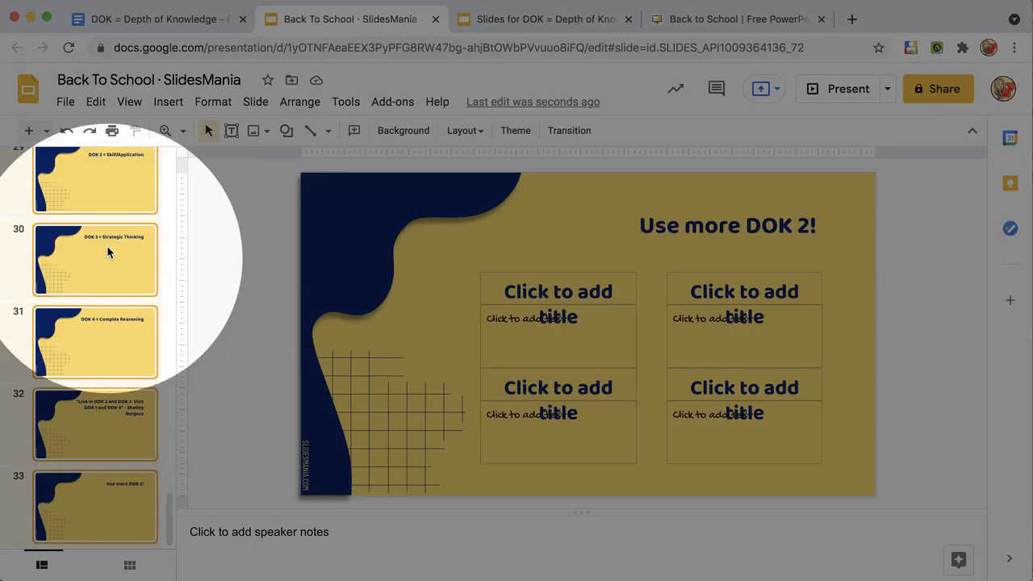
{"action": "scroll", "coordinate": [106, 246], "scroll_direction": "up", "scroll_amount": 3}
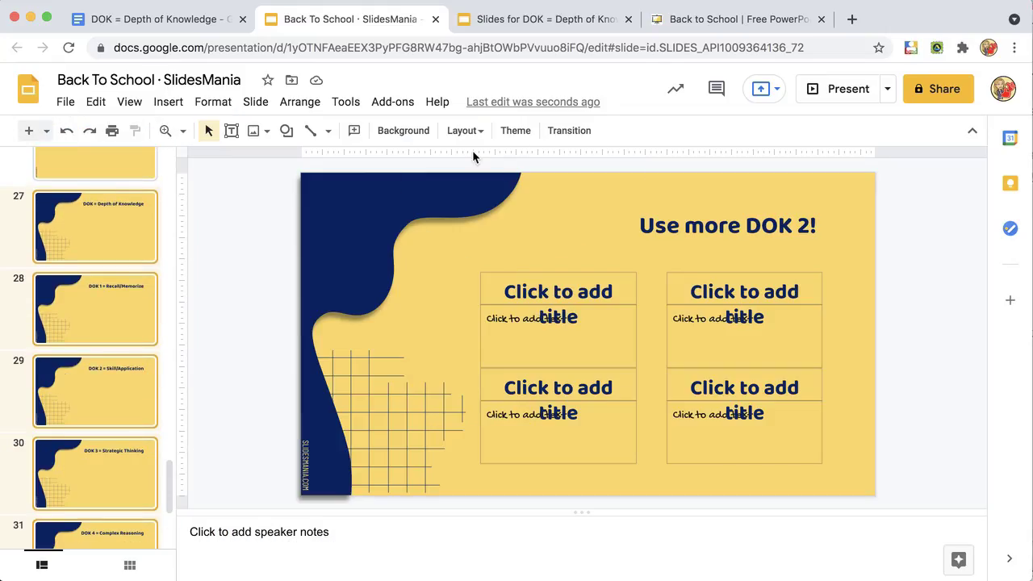
- Apply the 007 Quote layout to DOK slides 27–33 and view slide 27's notebook-paper design
{"action": "left_click", "coordinate": [475, 133]}
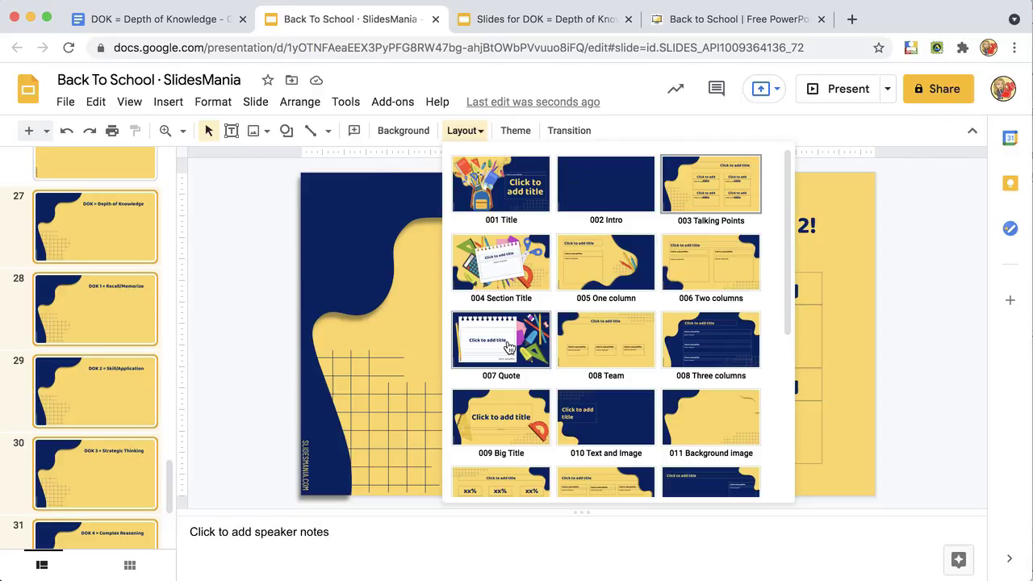
{"action": "left_click", "coordinate": [507, 346]}
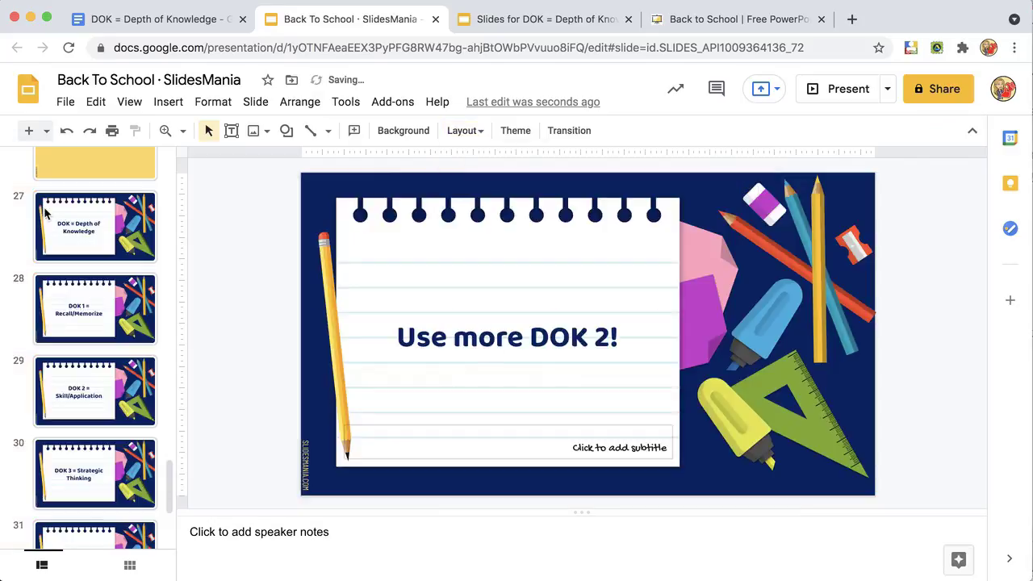
{"action": "left_click", "coordinate": [69, 232]}
- Review DOK slides 28–33 through 'Use more DOK 2!', then show the new-slide layout options
{"action": "left_click", "coordinate": [91, 320]}
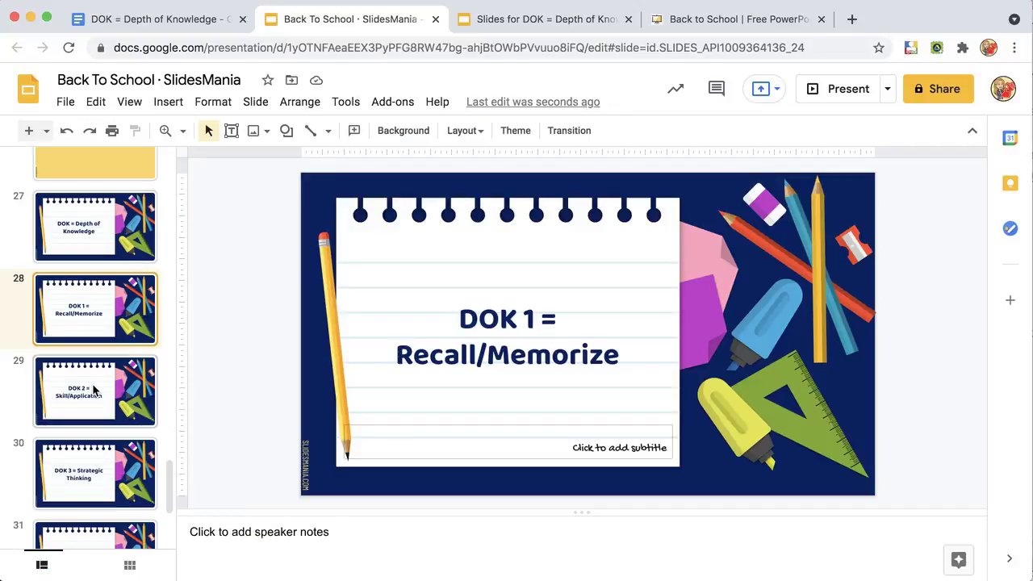
{"action": "left_click", "coordinate": [94, 390]}
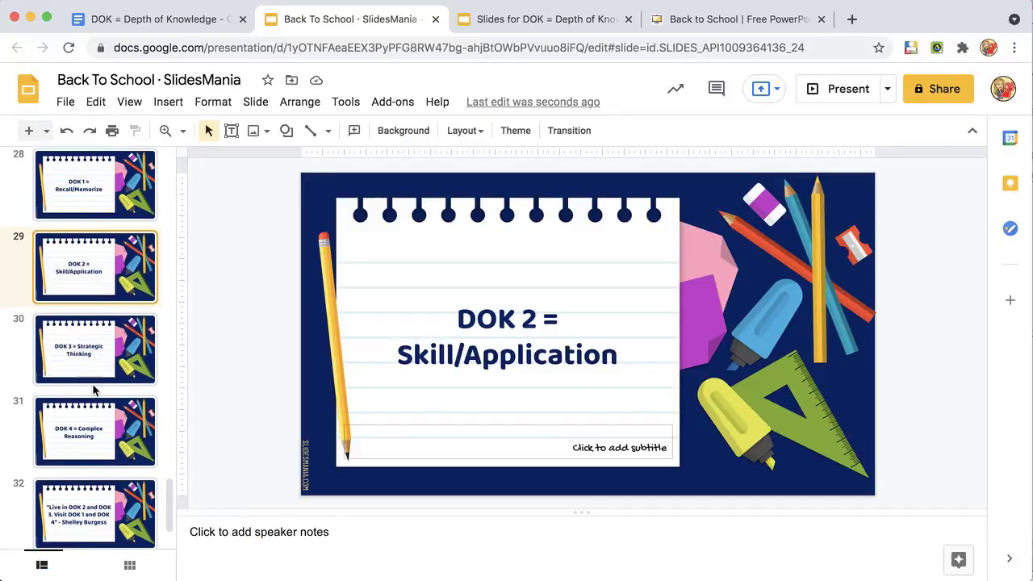
{"action": "scroll", "coordinate": [94, 390], "scroll_direction": "down", "scroll_amount": 1}
{"action": "left_click", "coordinate": [94, 394]}
{"action": "scroll", "coordinate": [93, 394], "scroll_direction": "down", "scroll_amount": 2}
{"action": "left_click", "coordinate": [94, 428]}
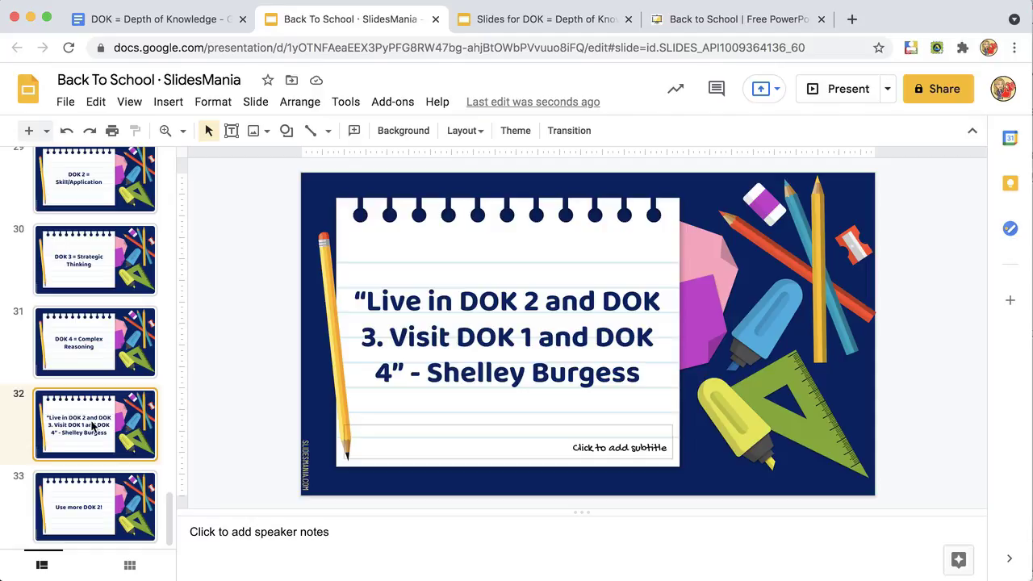
{"action": "left_click", "coordinate": [91, 516]}
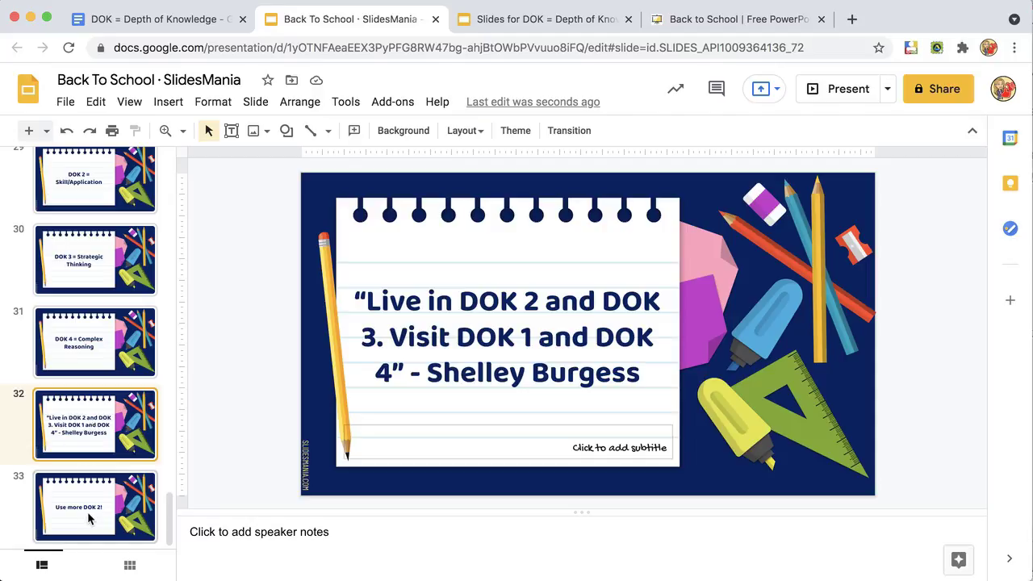
{"action": "left_click", "coordinate": [47, 131]}
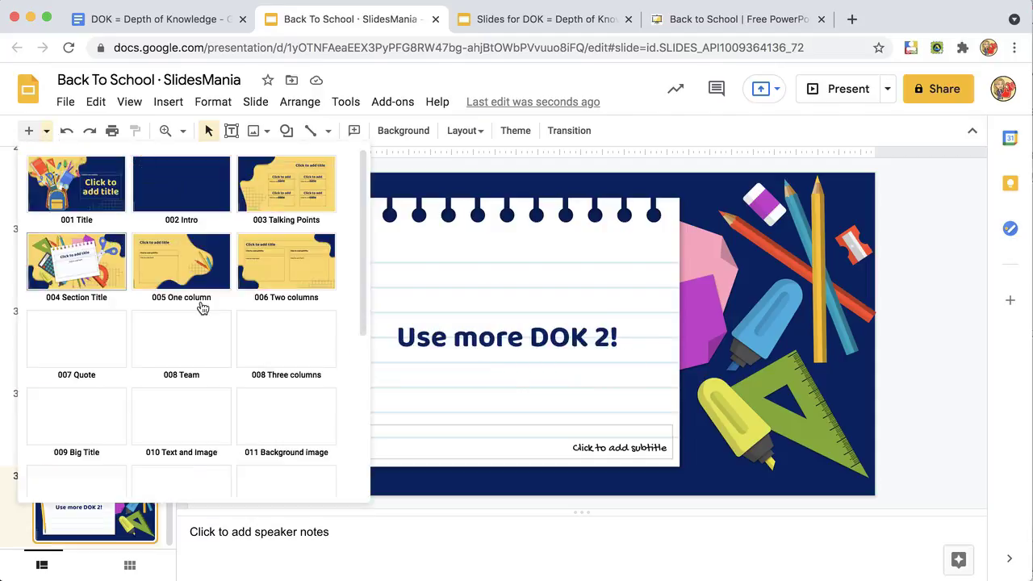